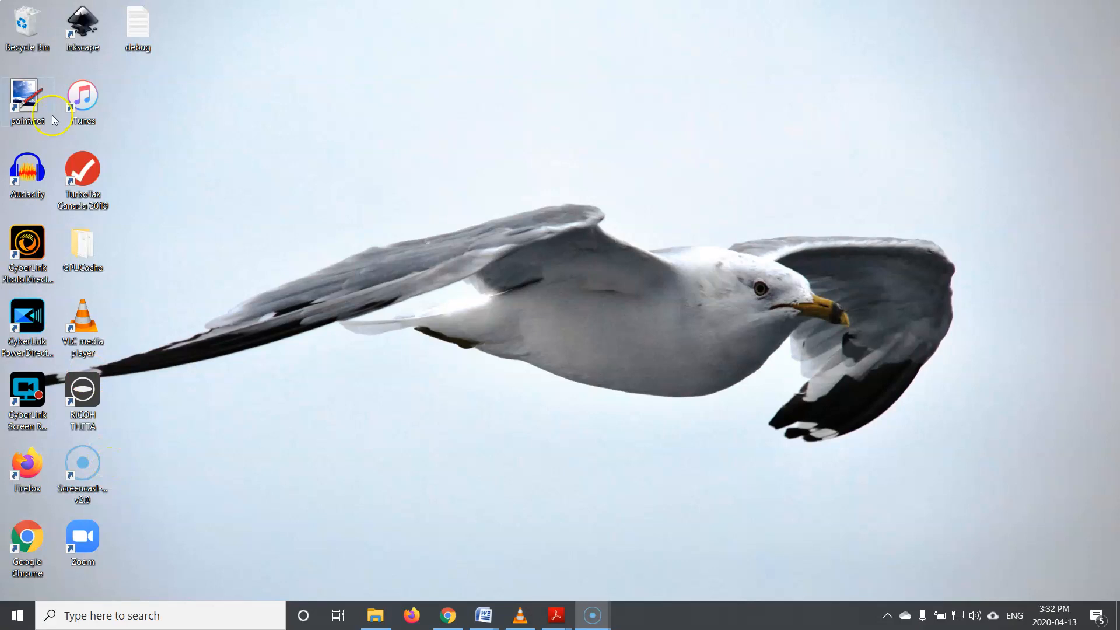
Launch paint.net and open the cracked Mud image from the tutorial pdfs folder
{"action": "double_click", "coordinate": [37, 103]}
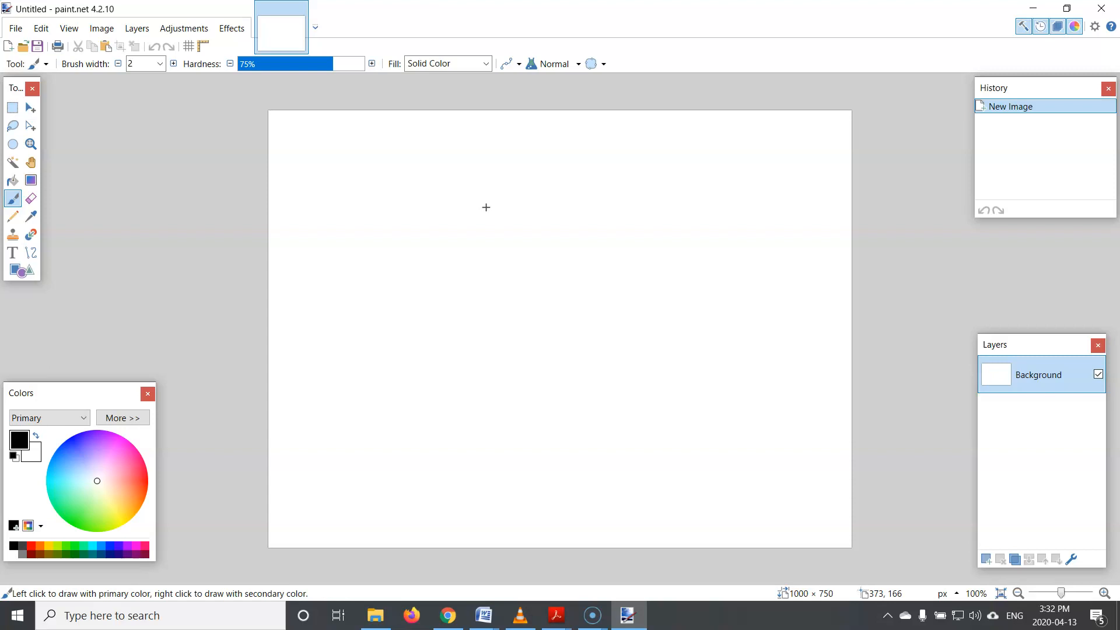
{"action": "left_click", "coordinate": [488, 203]}
{"action": "left_click", "coordinate": [23, 49]}
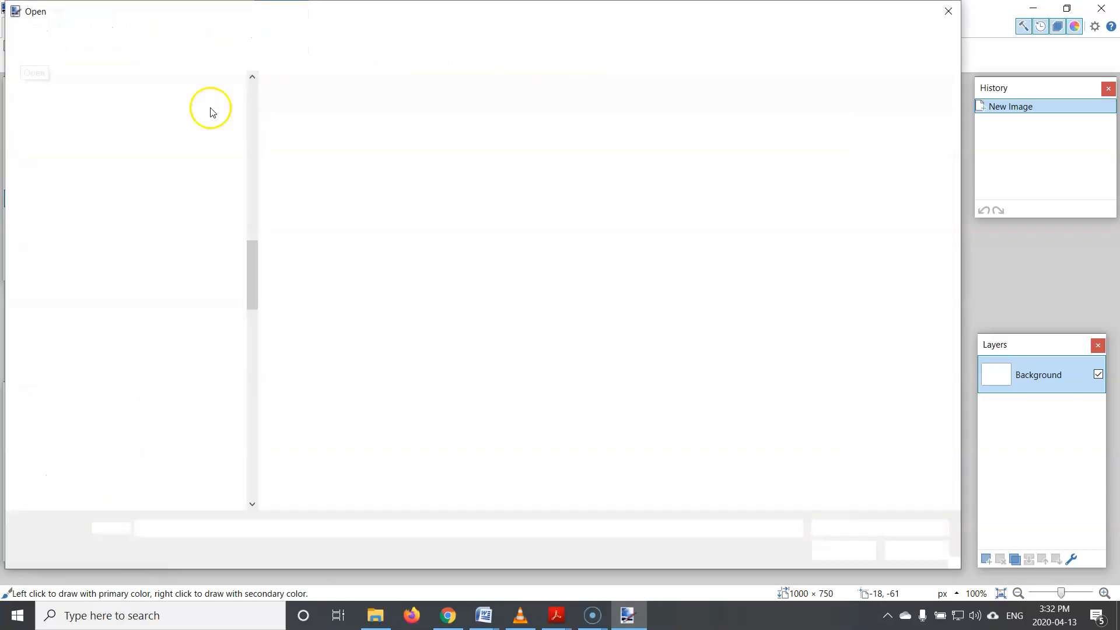
{"action": "left_click", "coordinate": [309, 106]}
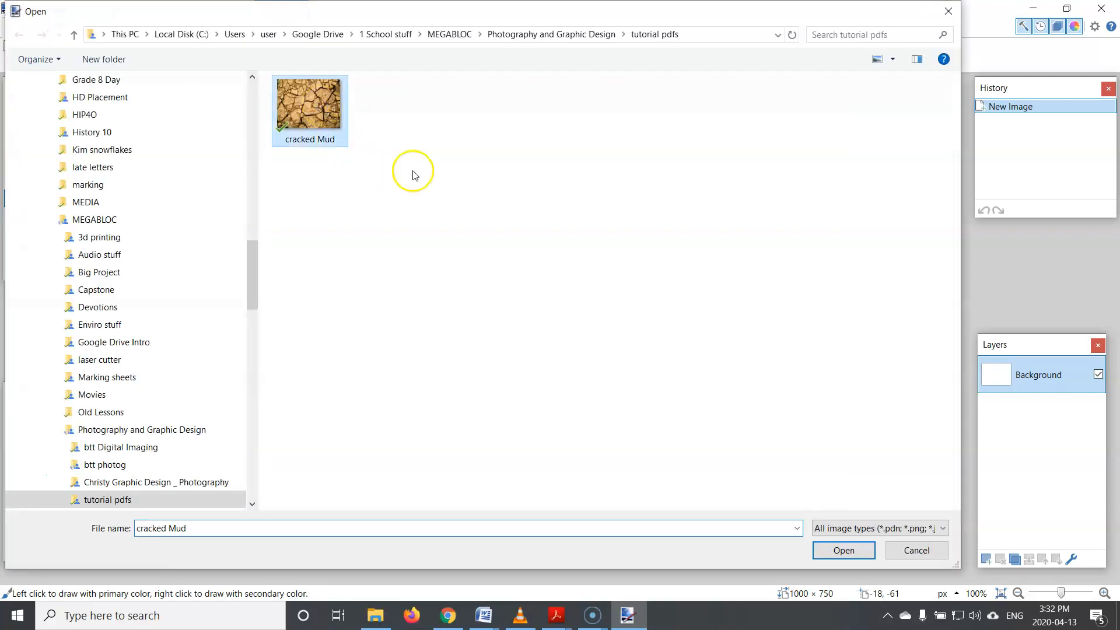
{"action": "left_click", "coordinate": [843, 548]}
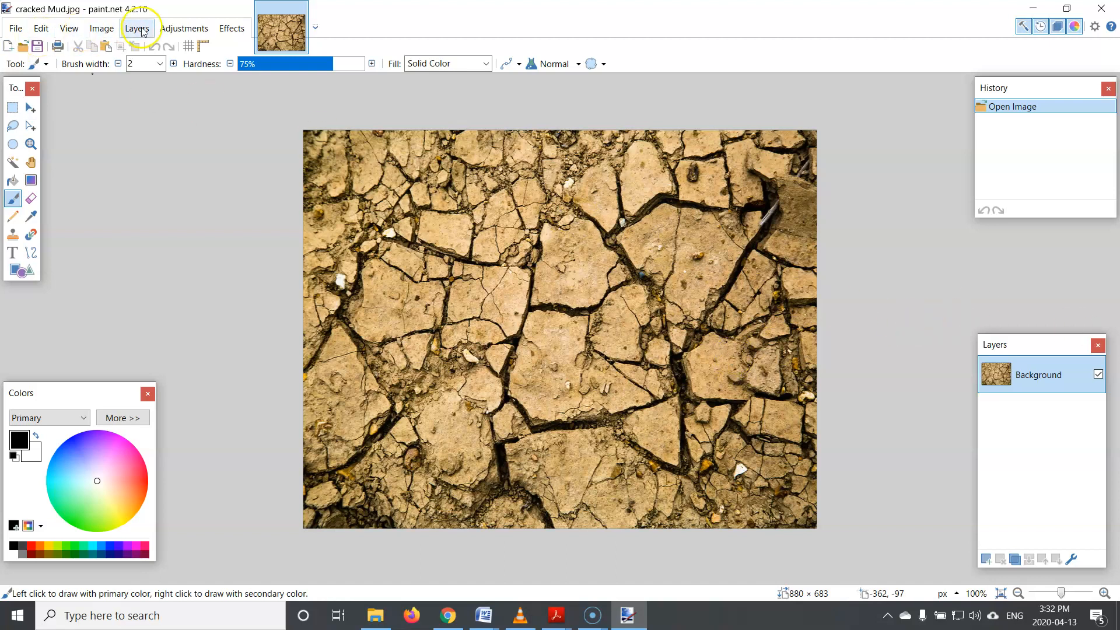
Invert the colors of the cracked mud image
{"action": "left_click", "coordinate": [173, 31]}
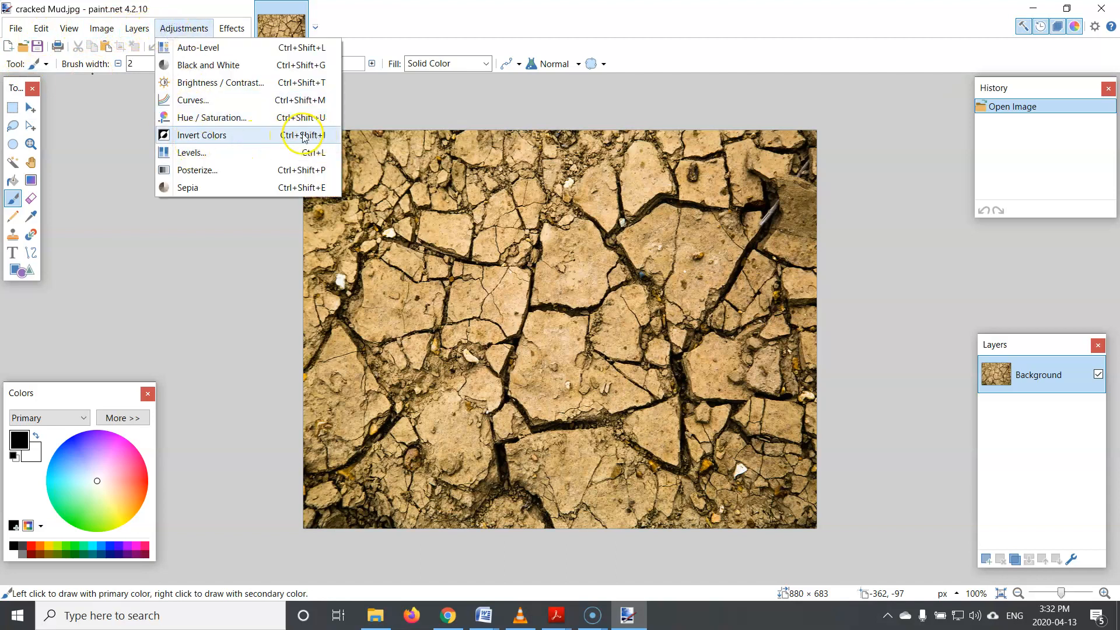
{"action": "key", "text": "Escape"}
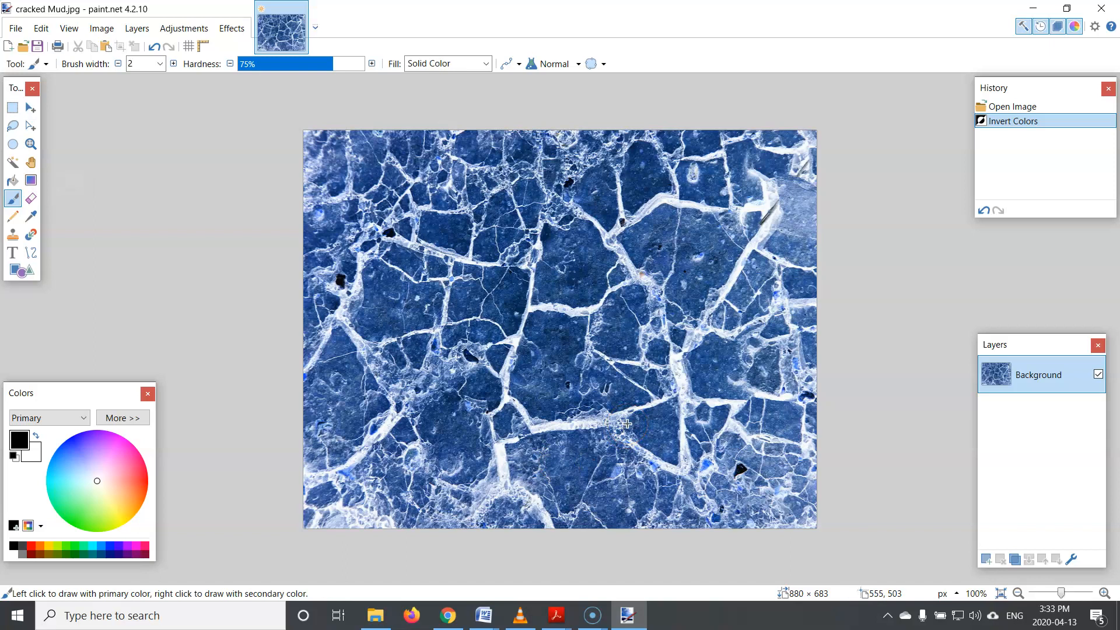
Draw a circular selection about 656 × 656 px over the cracked mud texture with Ellipse Select
{"action": "left_click", "coordinate": [12, 144]}
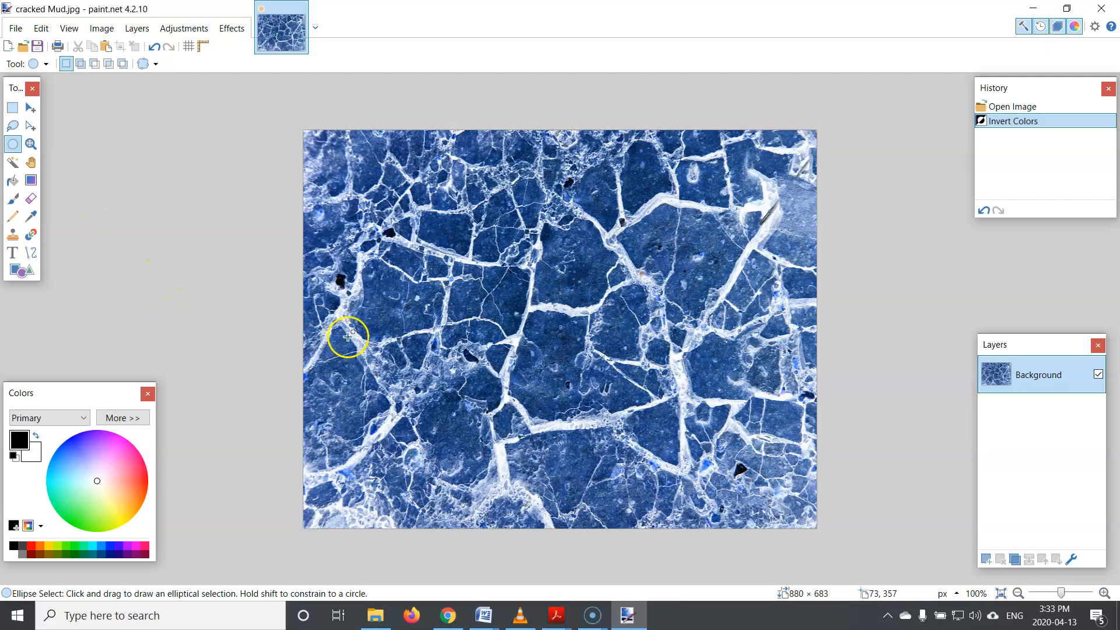
{"action": "left_click_drag", "start_coordinate": [343, 320], "coordinate": [695, 340]}
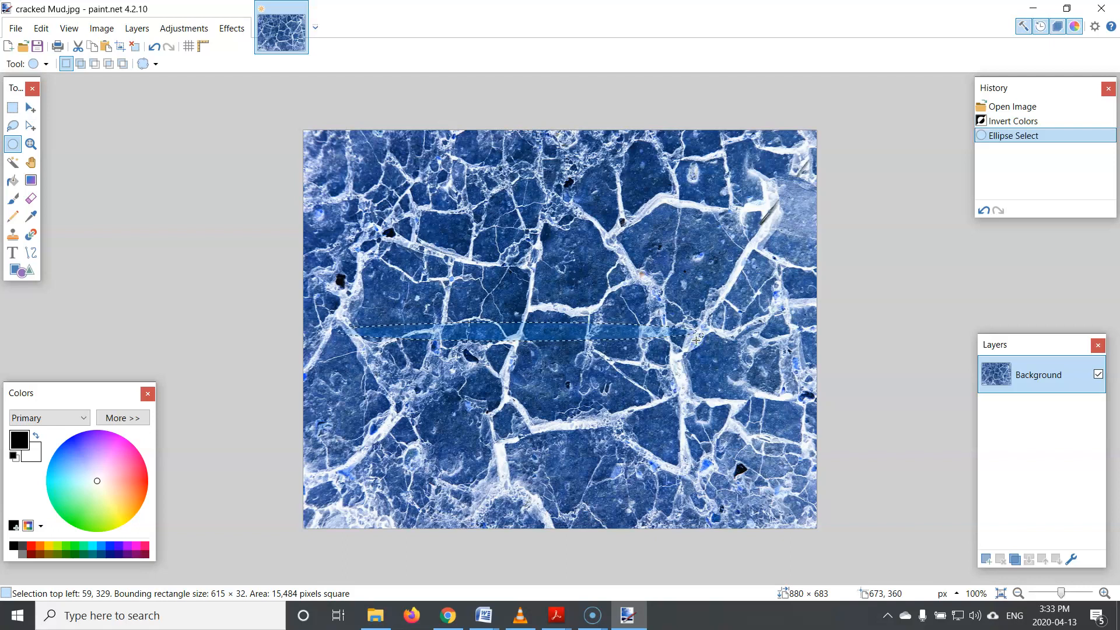
{"action": "left_click", "coordinate": [696, 340]}
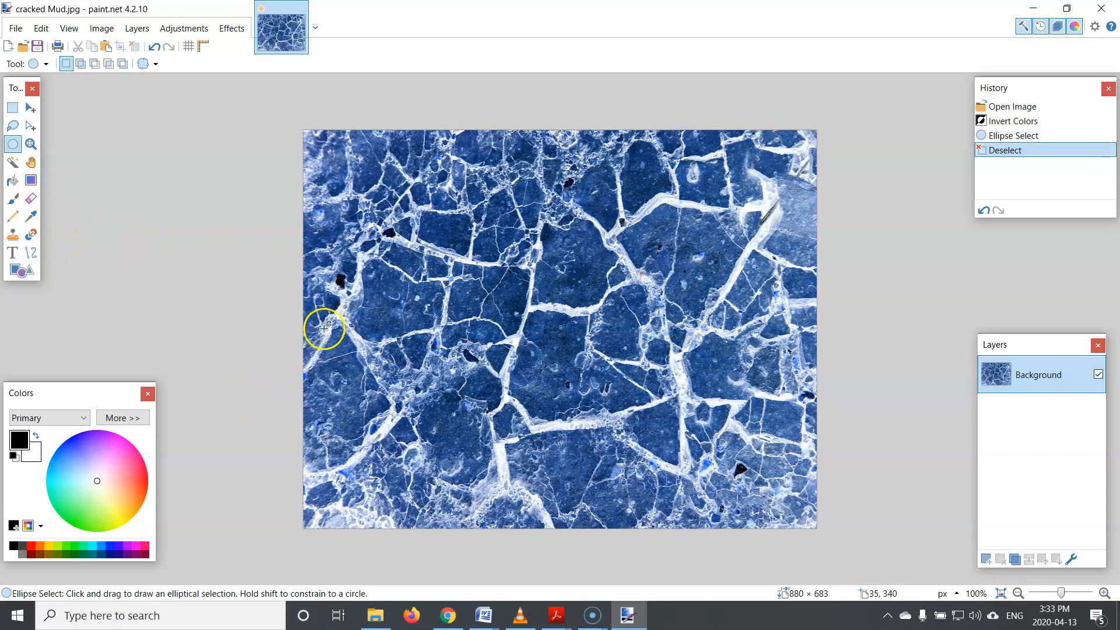
{"action": "left_click_drag", "start_coordinate": [325, 328], "coordinate": [710, 334]}
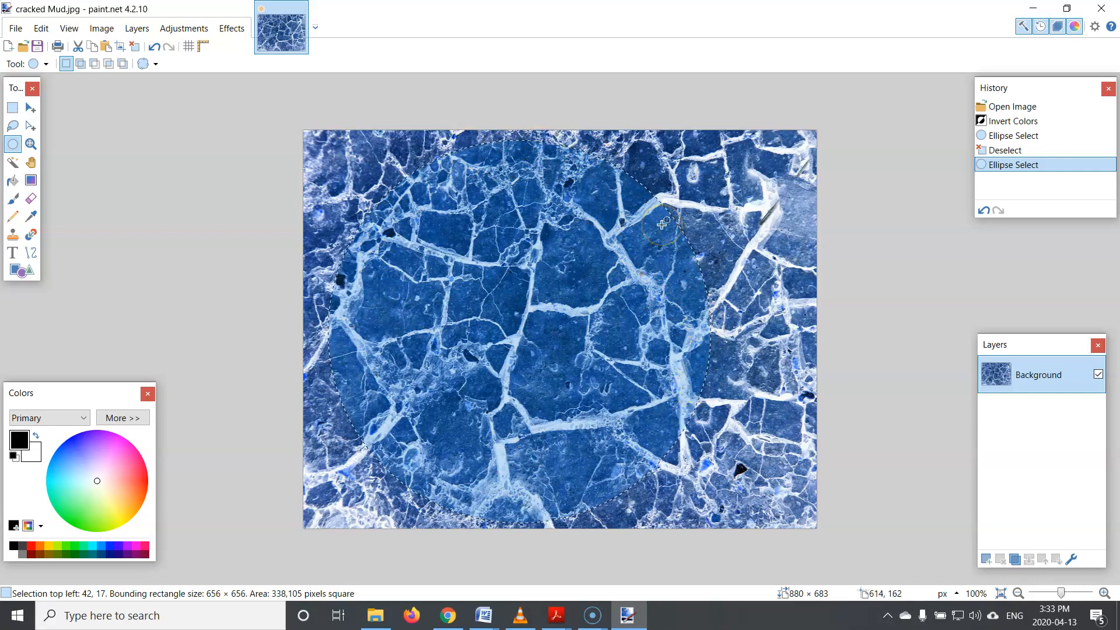
Shrink the circular selection to about 620 × 626 px and reposition it near the middle of the canvas
{"action": "left_click", "coordinate": [31, 132]}
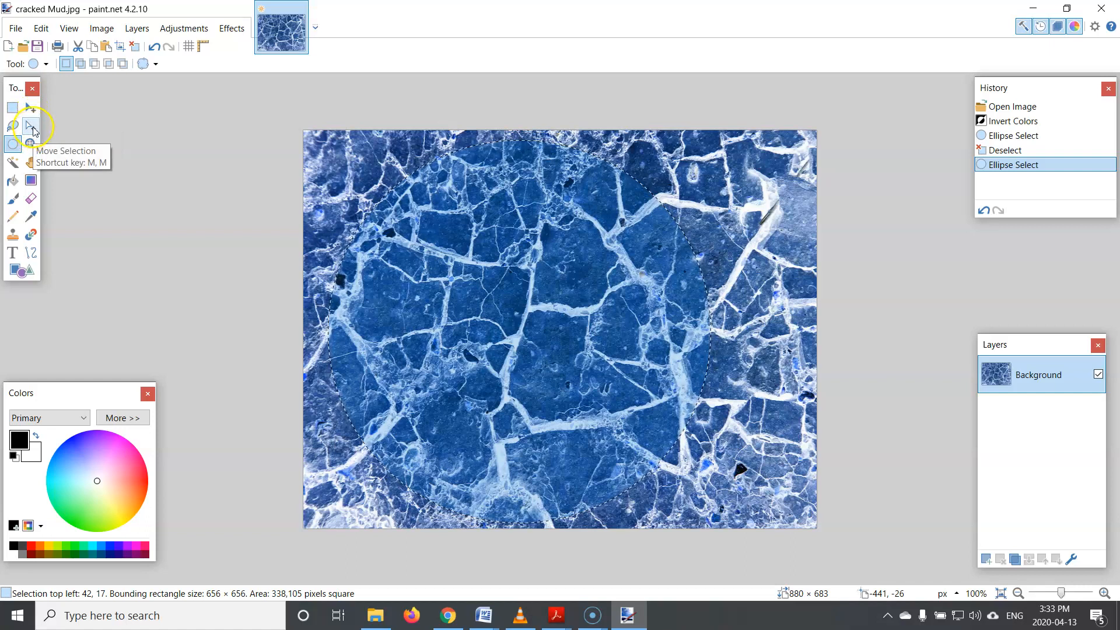
{"action": "left_click_drag", "start_coordinate": [509, 321], "coordinate": [540, 320]}
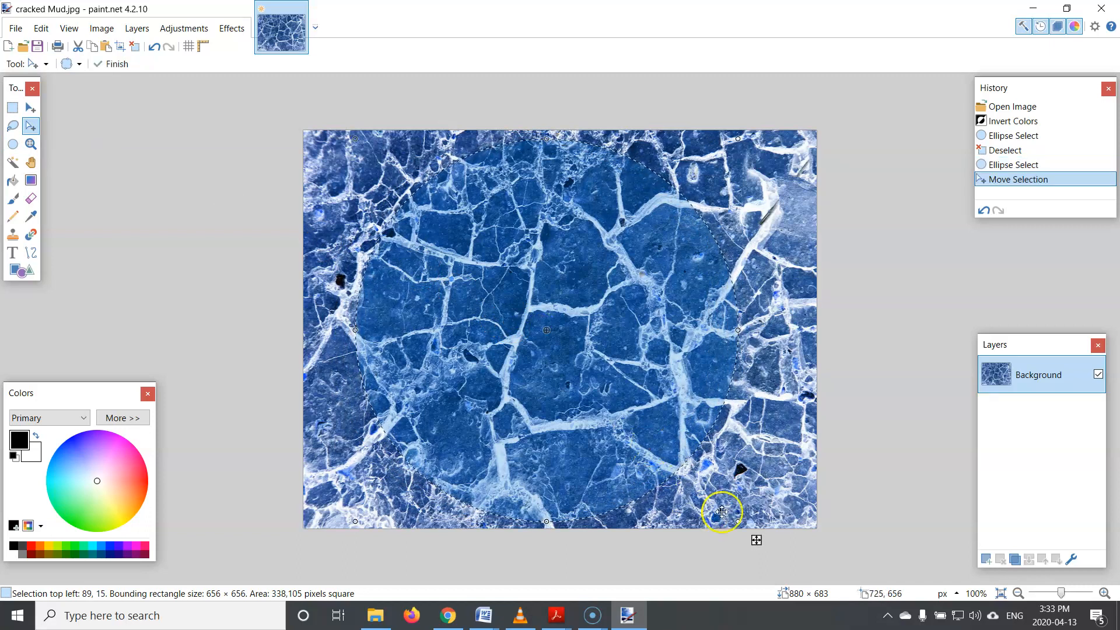
{"action": "left_click_drag", "start_coordinate": [735, 520], "coordinate": [714, 504]}
{"action": "left_click_drag", "start_coordinate": [562, 333], "coordinate": [576, 340]}
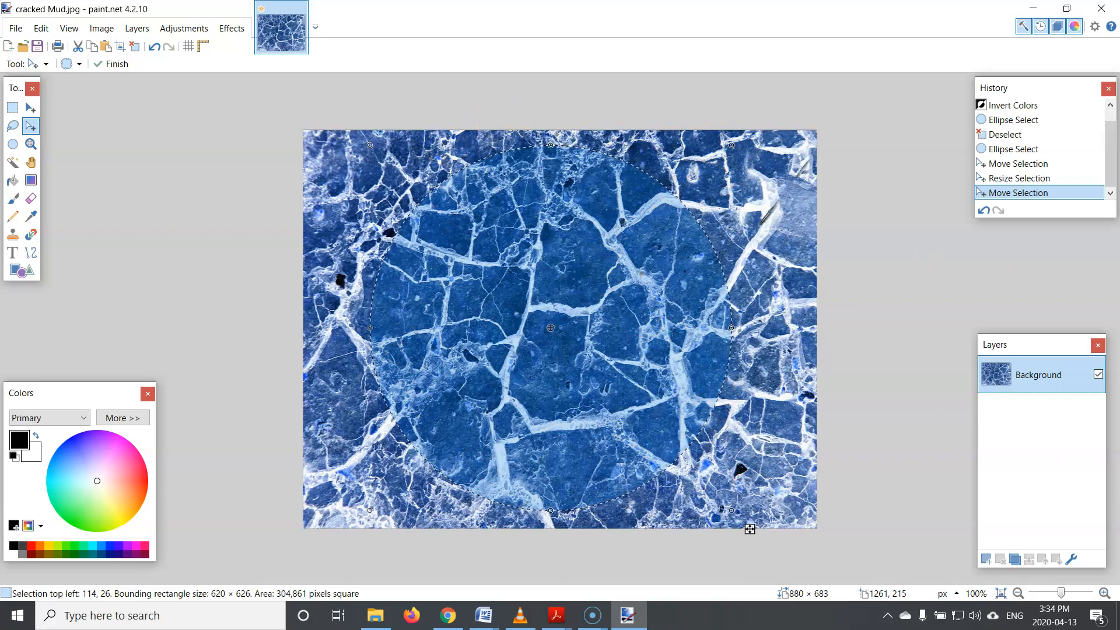
Invert the selection to erase everything outside the circle, and fill the emptied area with solid black
{"action": "key", "text": "ctrl+i"}
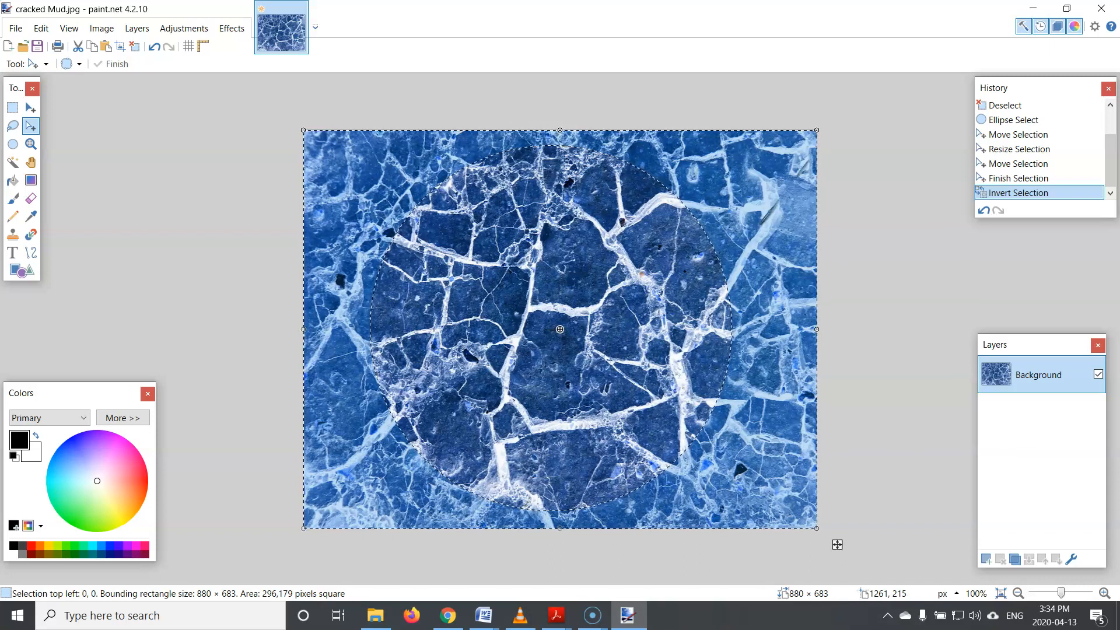
{"action": "key", "text": "Delete"}
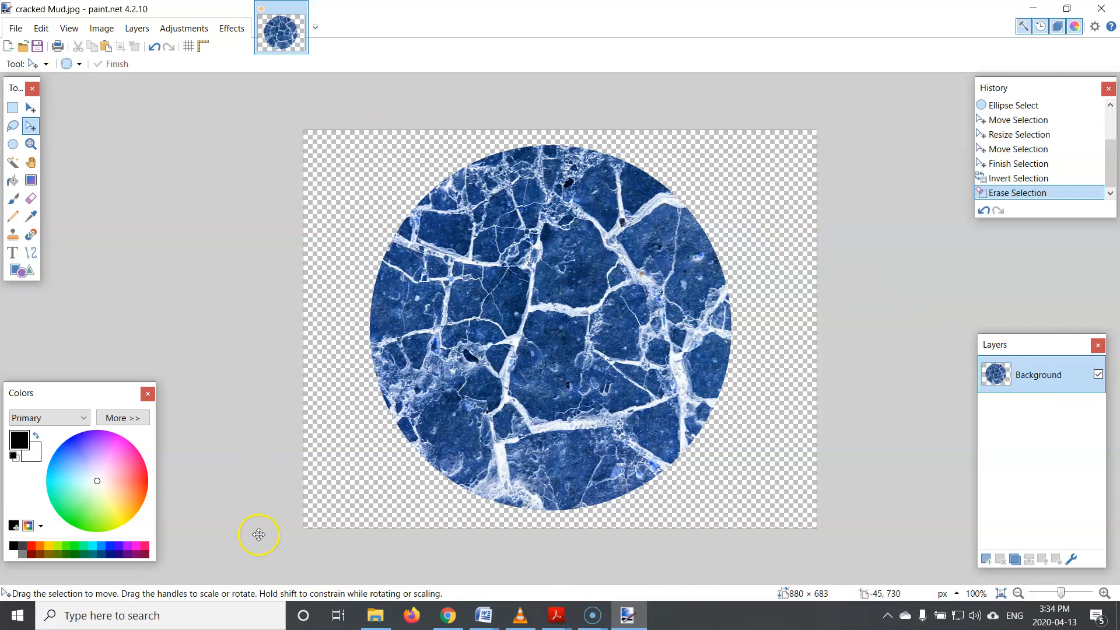
{"action": "left_click", "coordinate": [13, 182]}
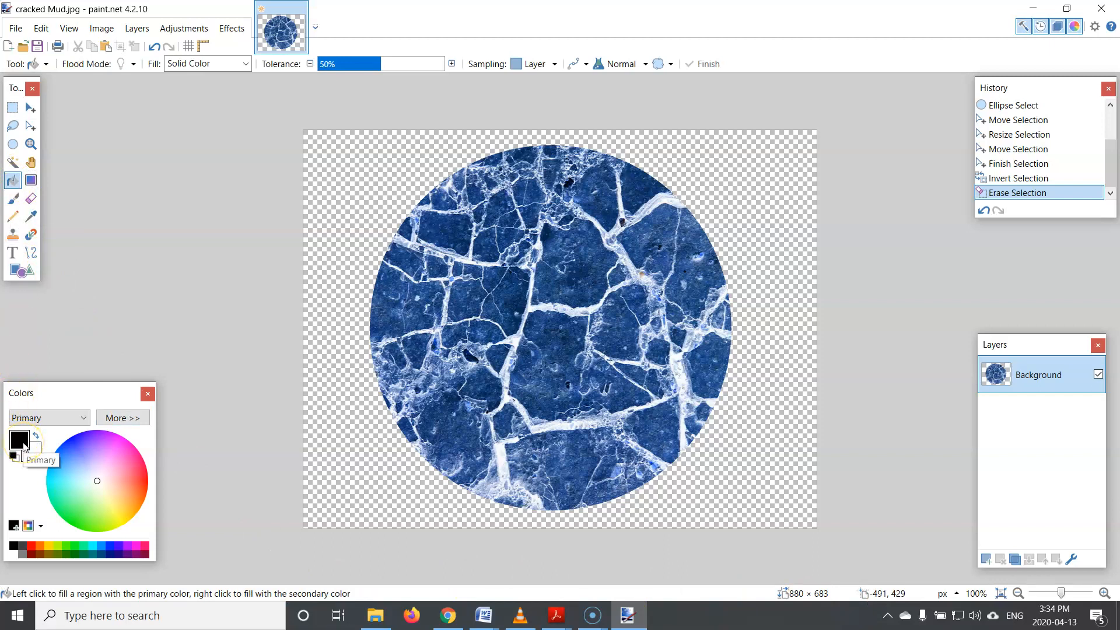
{"action": "left_click", "coordinate": [339, 481]}
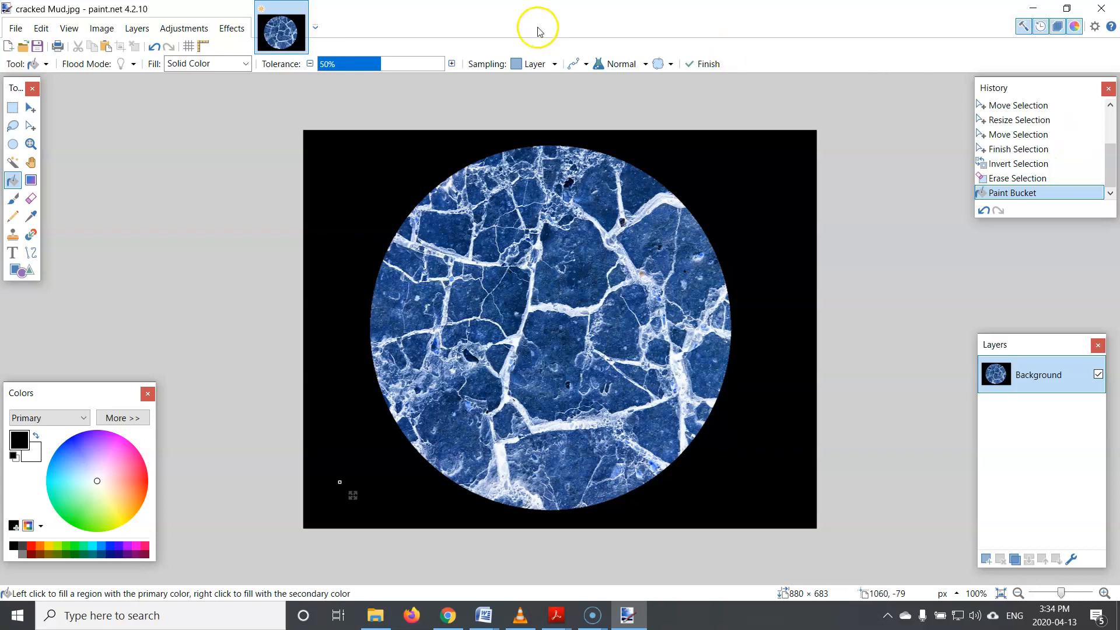
Apply the Bulge distortion to the image with a bulge of 53 and the center at 0.00, 0.00
{"action": "left_click", "coordinate": [225, 30]}
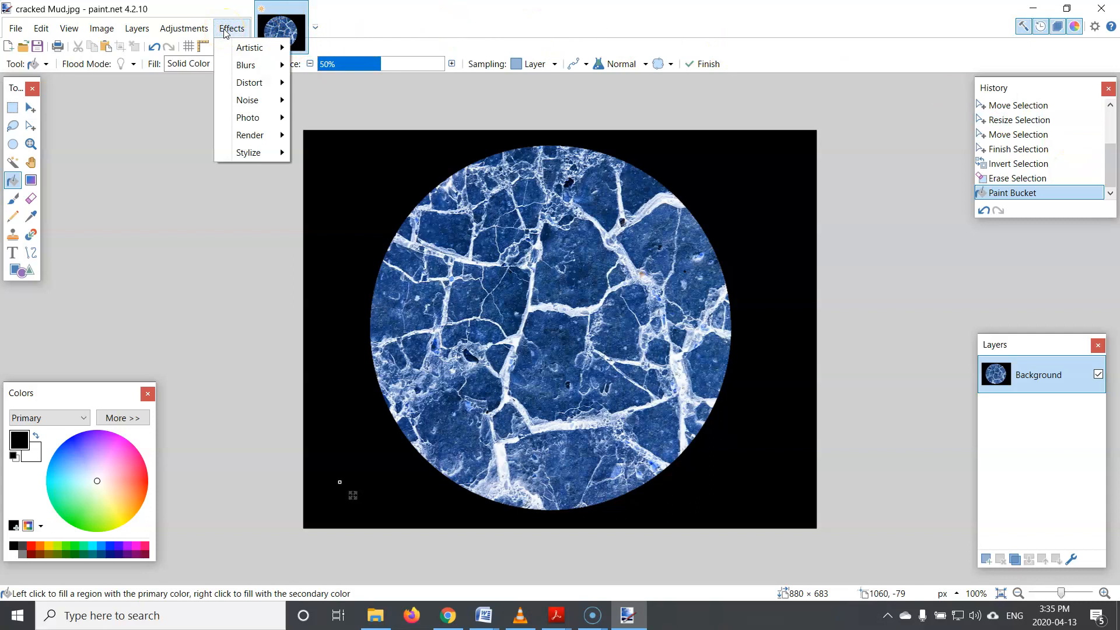
{"action": "mouse_move", "coordinate": [250, 82]}
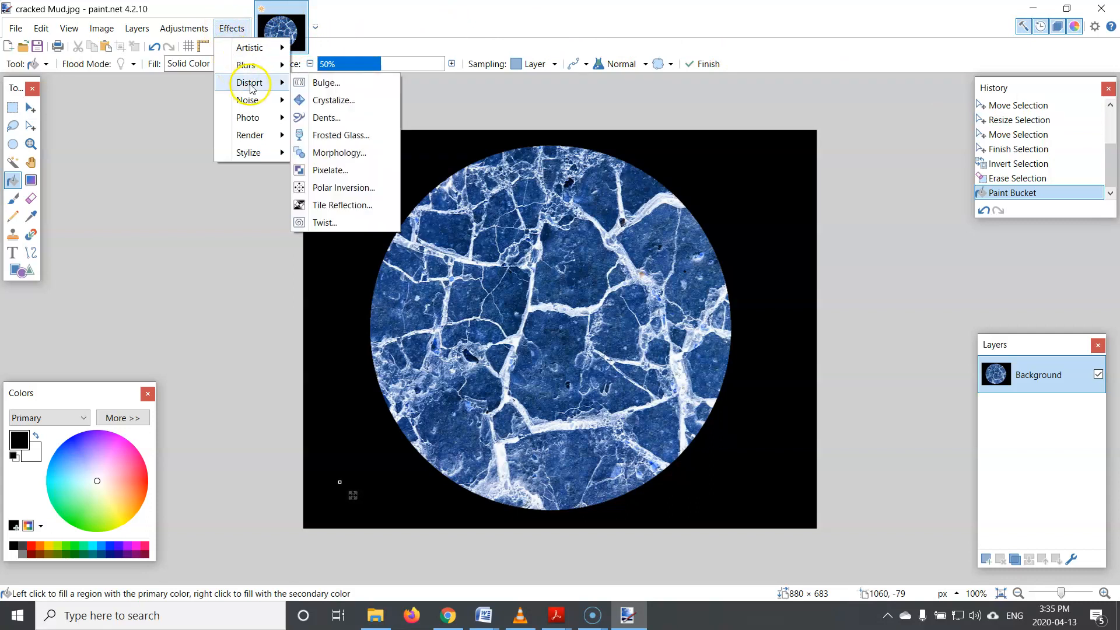
{"action": "left_click", "coordinate": [323, 84]}
{"action": "left_click_drag", "start_coordinate": [574, 213], "coordinate": [873, 31]}
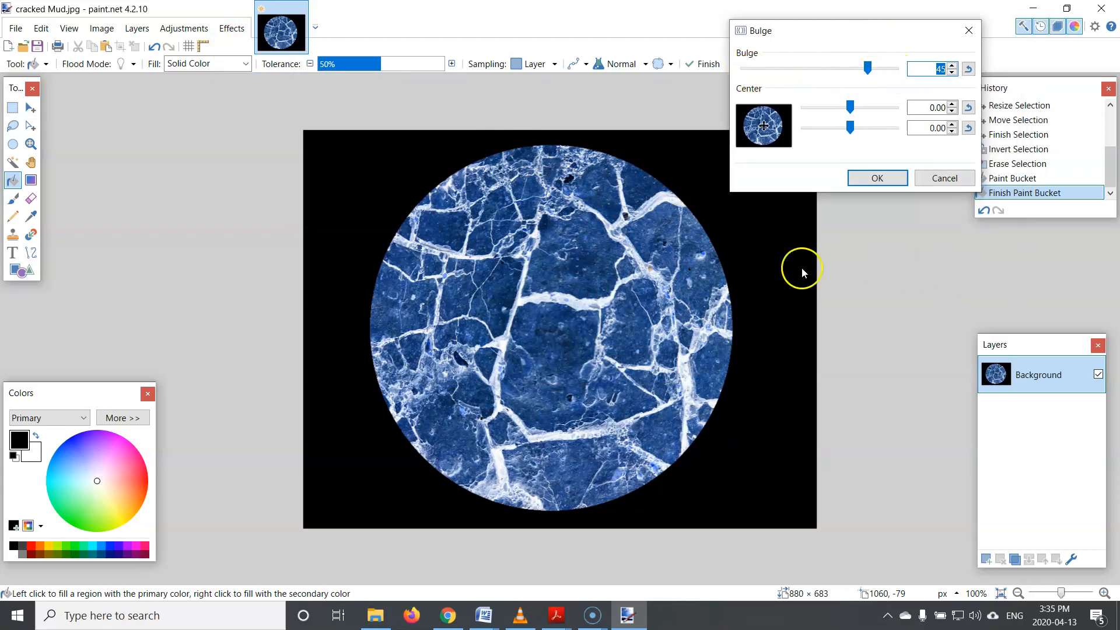
{"action": "mouse_move", "coordinate": [867, 70]}
{"action": "left_mouse_down"}
{"action": "mouse_move", "coordinate": [855, 70]}
{"action": "mouse_move", "coordinate": [870, 69]}
{"action": "left_mouse_up"}
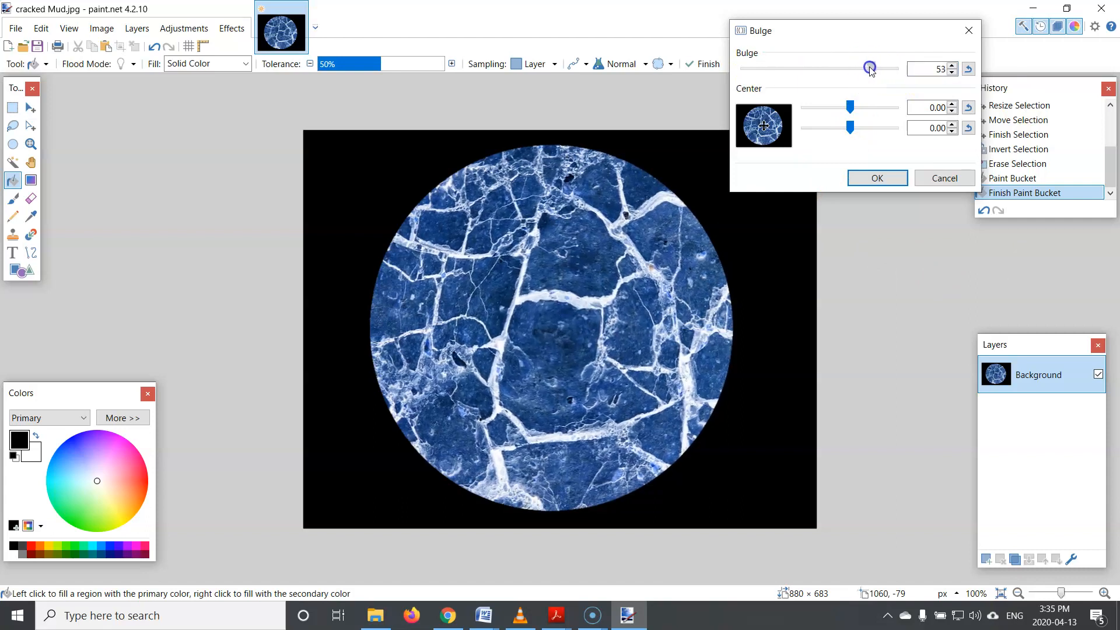
{"action": "left_click", "coordinate": [880, 179]}
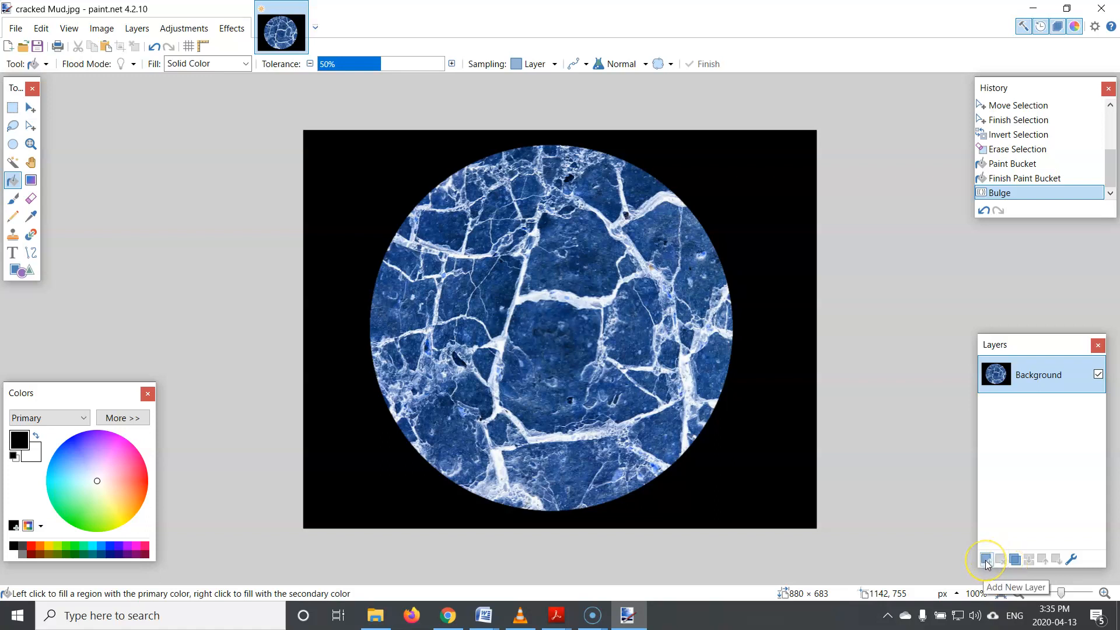
Duplicate the Background layer and set the upper copy's blend mode to Color Burn at 255 opacity
{"action": "left_click", "coordinate": [1016, 559]}
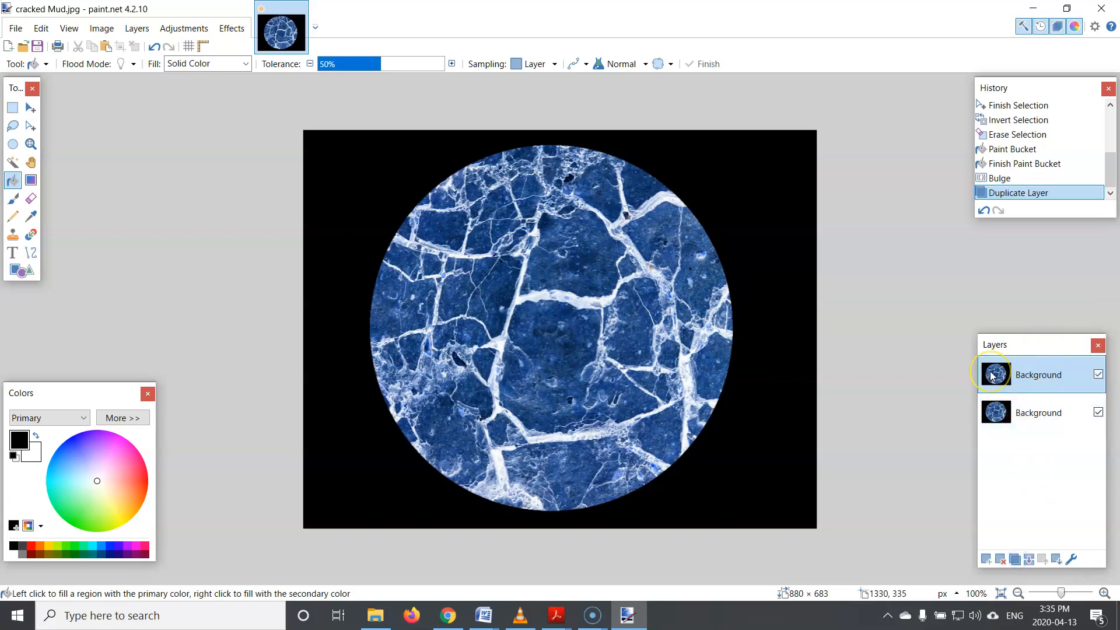
{"action": "left_click", "coordinate": [1044, 376]}
{"action": "left_click", "coordinate": [1071, 559]}
{"action": "left_click_drag", "start_coordinate": [569, 225], "coordinate": [879, 125]}
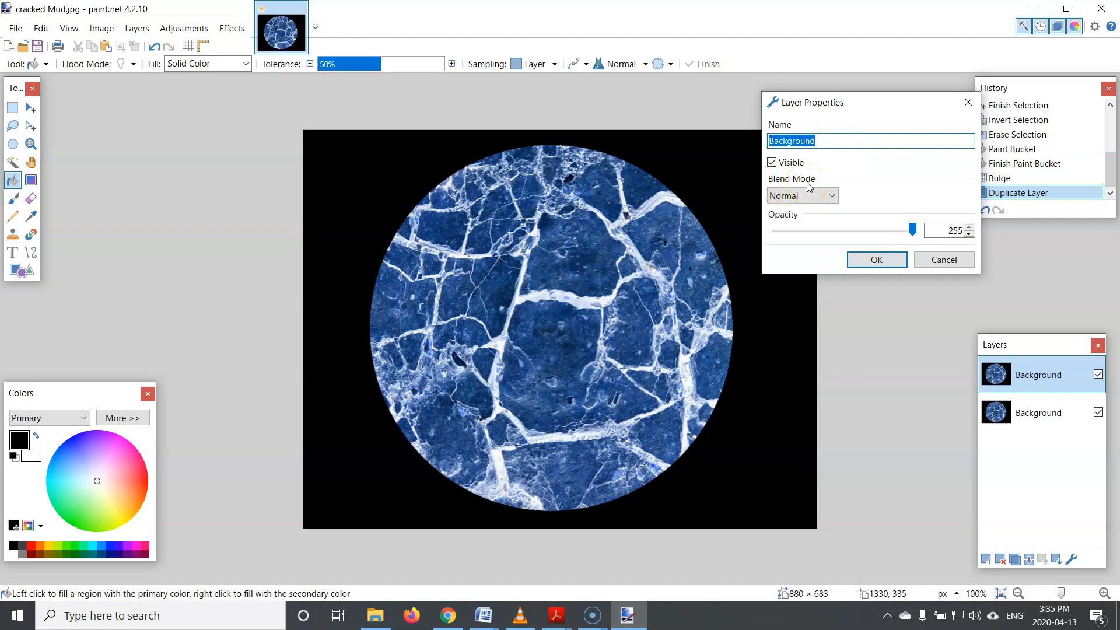
{"action": "left_click", "coordinate": [832, 196]}
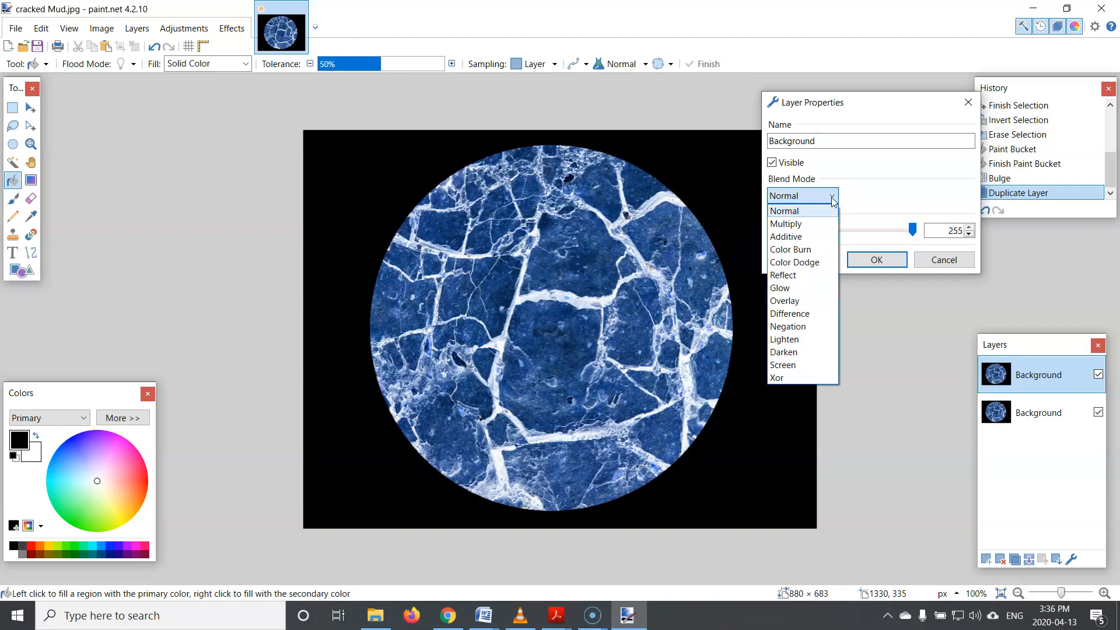
{"action": "left_click", "coordinate": [805, 250]}
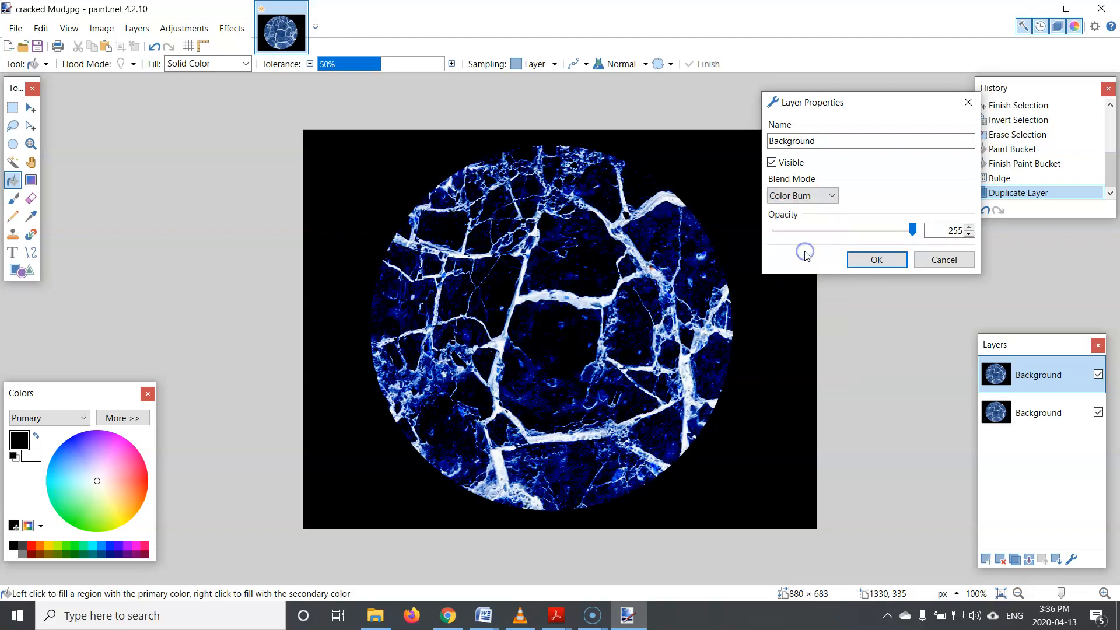
{"action": "left_click", "coordinate": [876, 261]}
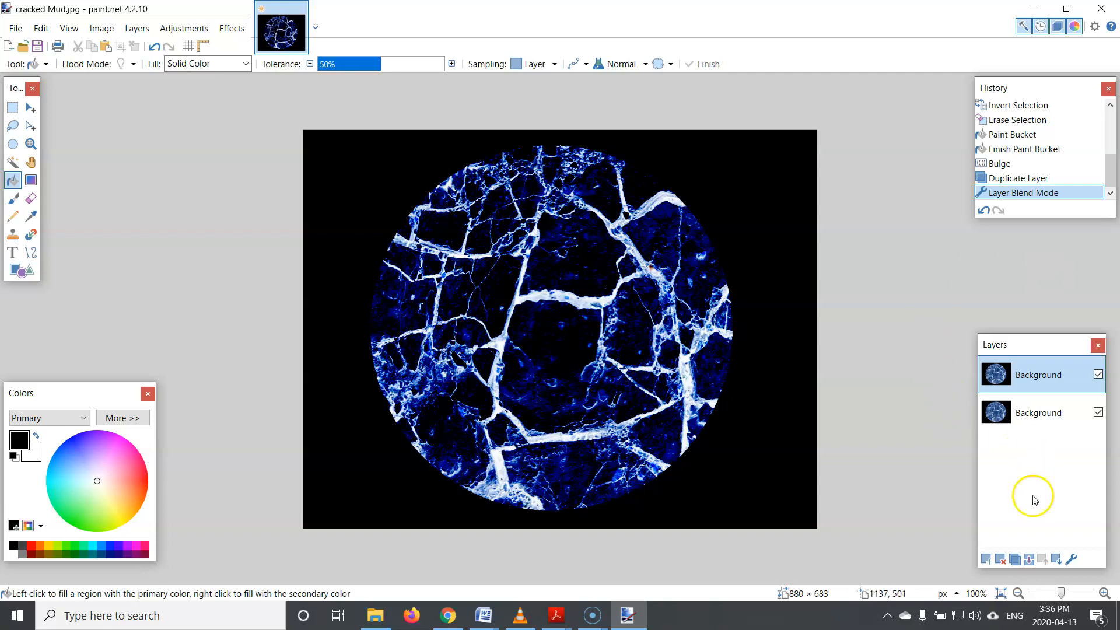
Duplicate the Color Burn layer and set the new top layer's blend mode to Additive
{"action": "left_click", "coordinate": [1015, 559]}
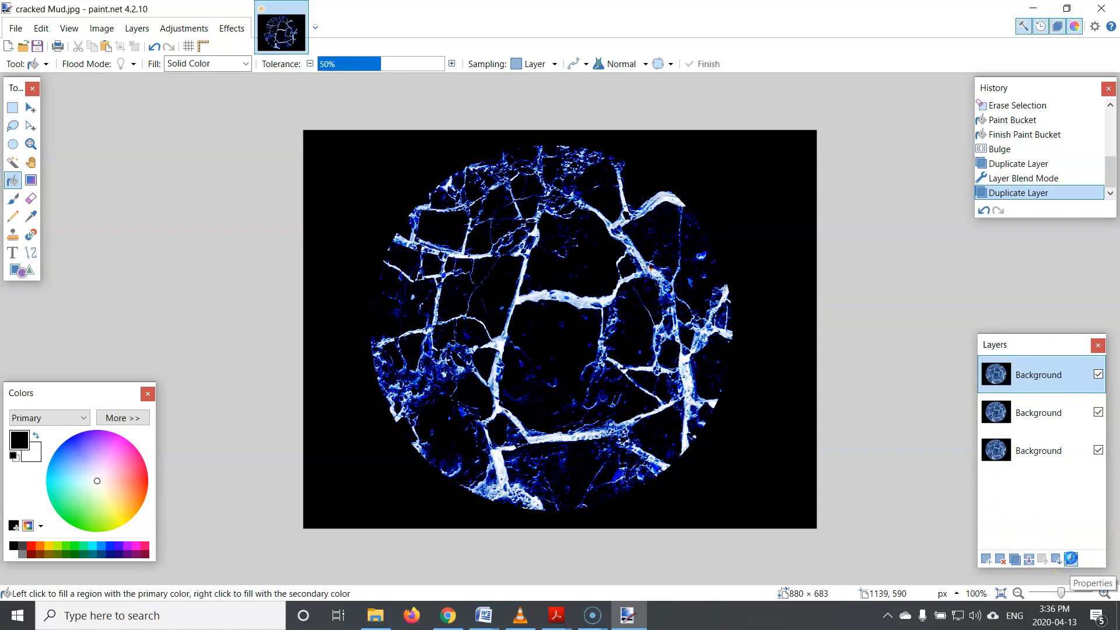
{"action": "left_click", "coordinate": [1070, 559]}
{"action": "left_click", "coordinate": [500, 311]}
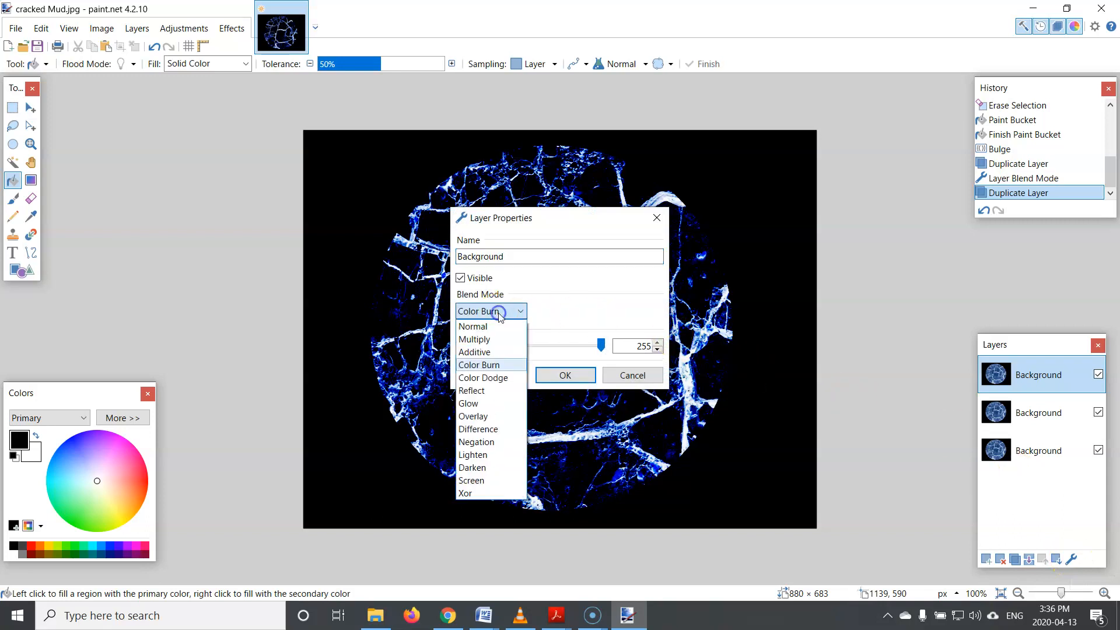
{"action": "left_click", "coordinate": [496, 352]}
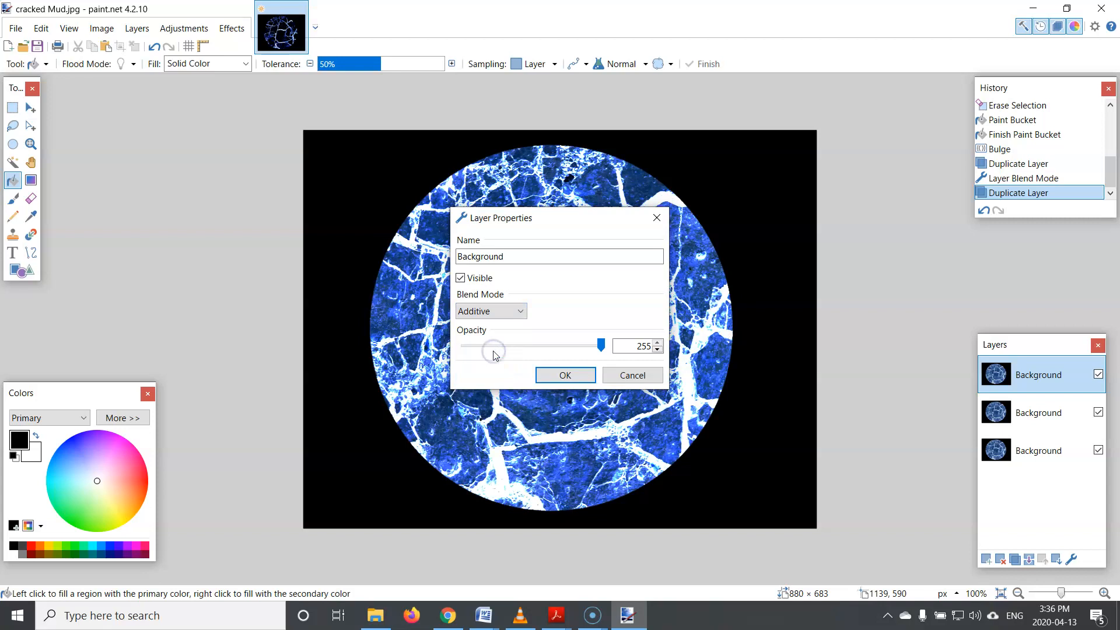
{"action": "left_click", "coordinate": [565, 374]}
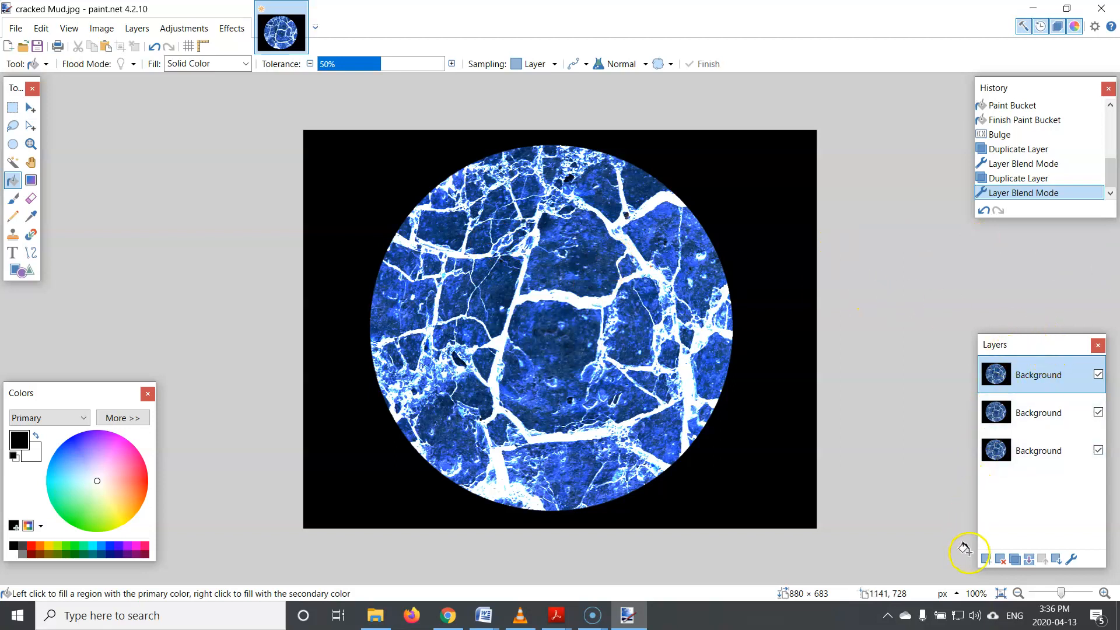
Merge the two duplicated layers down into a single Background layer
{"action": "left_click", "coordinate": [1030, 561]}
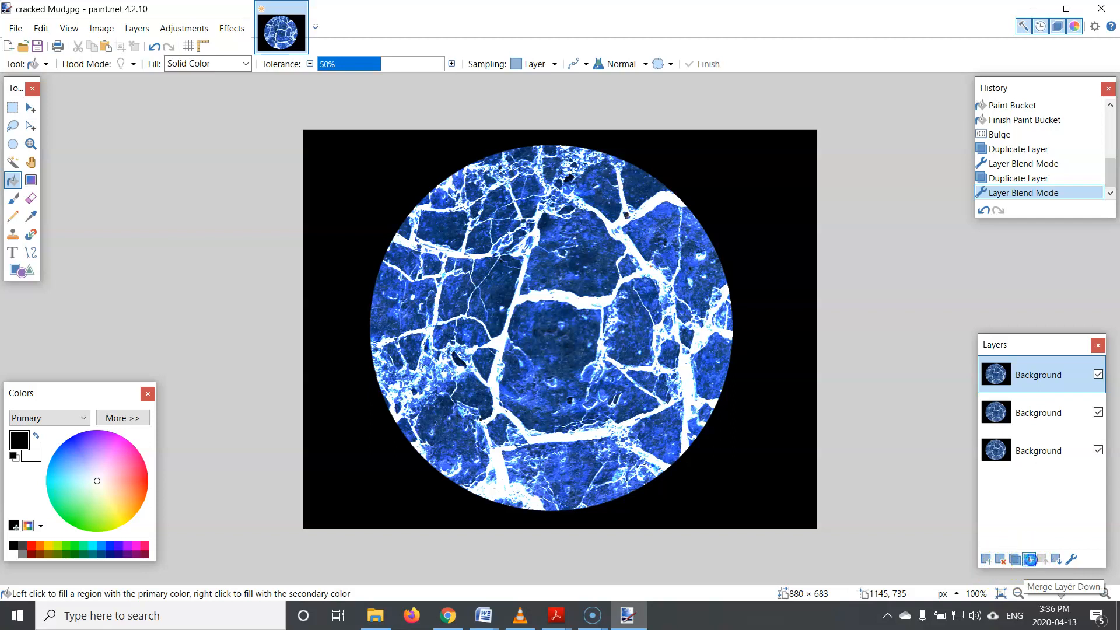
{"action": "left_click", "coordinate": [1031, 560]}
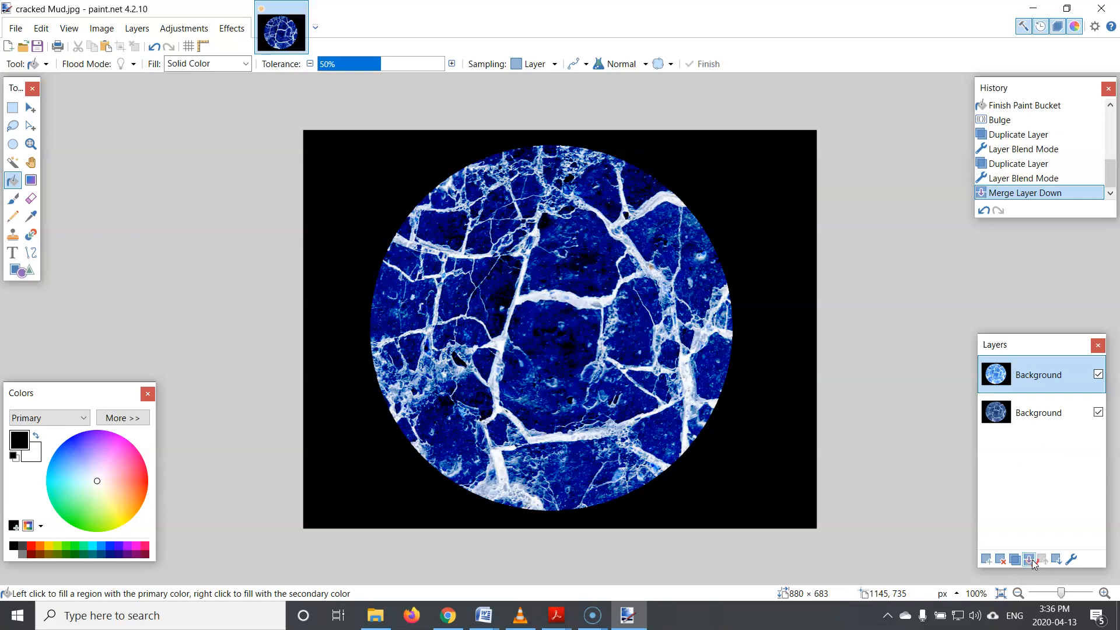
{"action": "left_click", "coordinate": [1031, 560]}
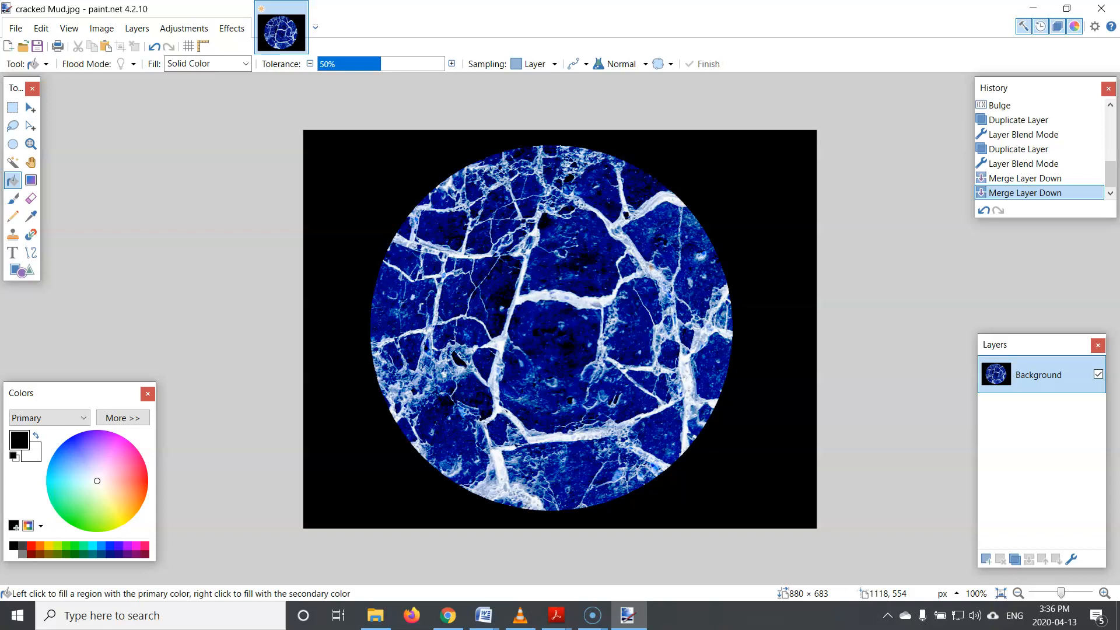
Apply the Glow effect to the sphere image with radius 11, brightness 45 and contrast 58
{"action": "left_click", "coordinate": [241, 33]}
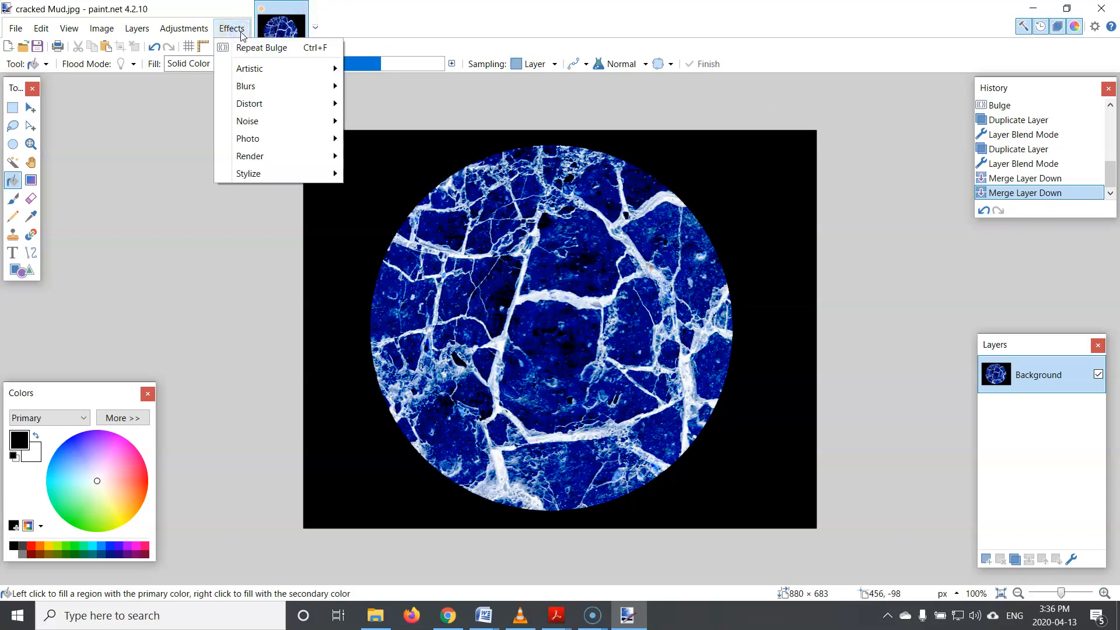
{"action": "mouse_move", "coordinate": [256, 138]}
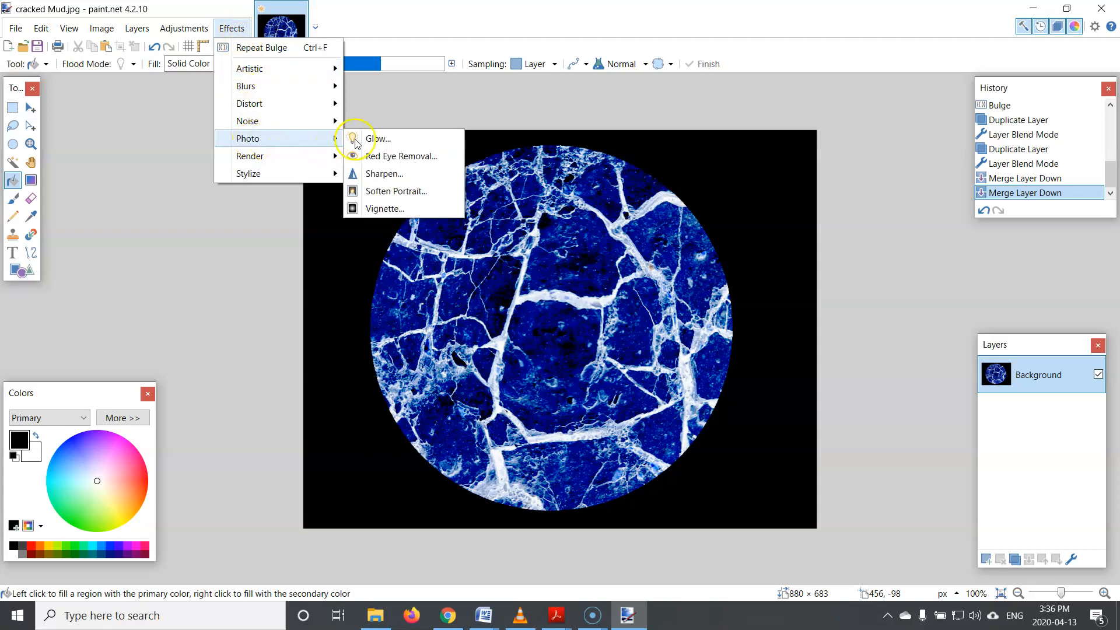
{"action": "left_click", "coordinate": [373, 139]}
{"action": "left_click_drag", "start_coordinate": [531, 224], "coordinate": [858, 79]}
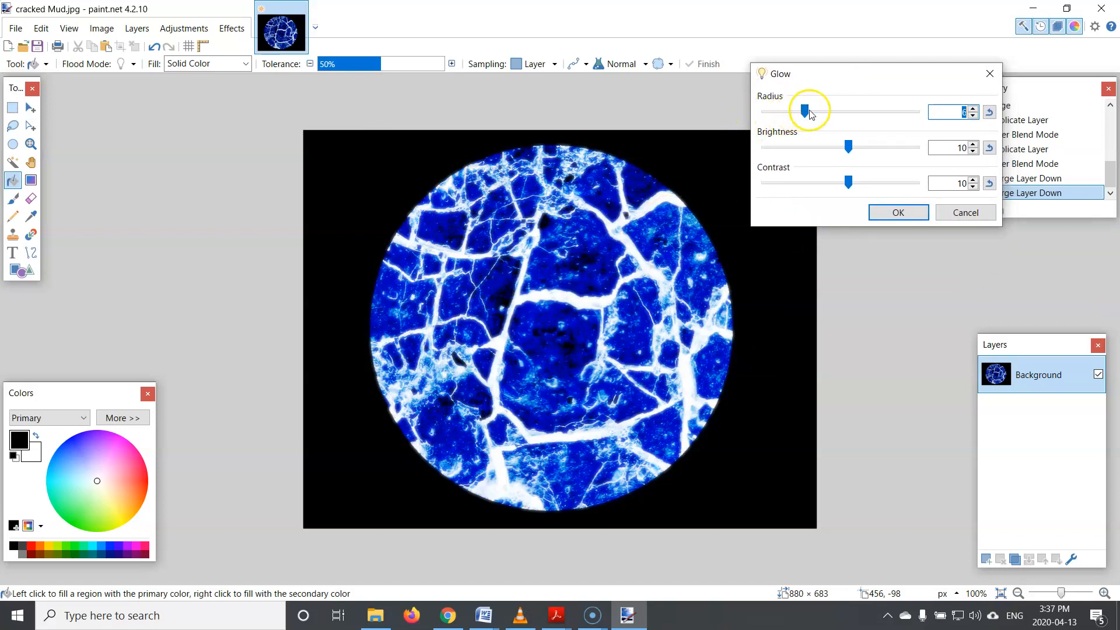
{"action": "left_click", "coordinate": [972, 109]}
{"action": "left_click", "coordinate": [972, 109]}
{"action": "left_click", "coordinate": [972, 110]}
{"action": "left_click", "coordinate": [972, 109]}
{"action": "left_click", "coordinate": [972, 109]}
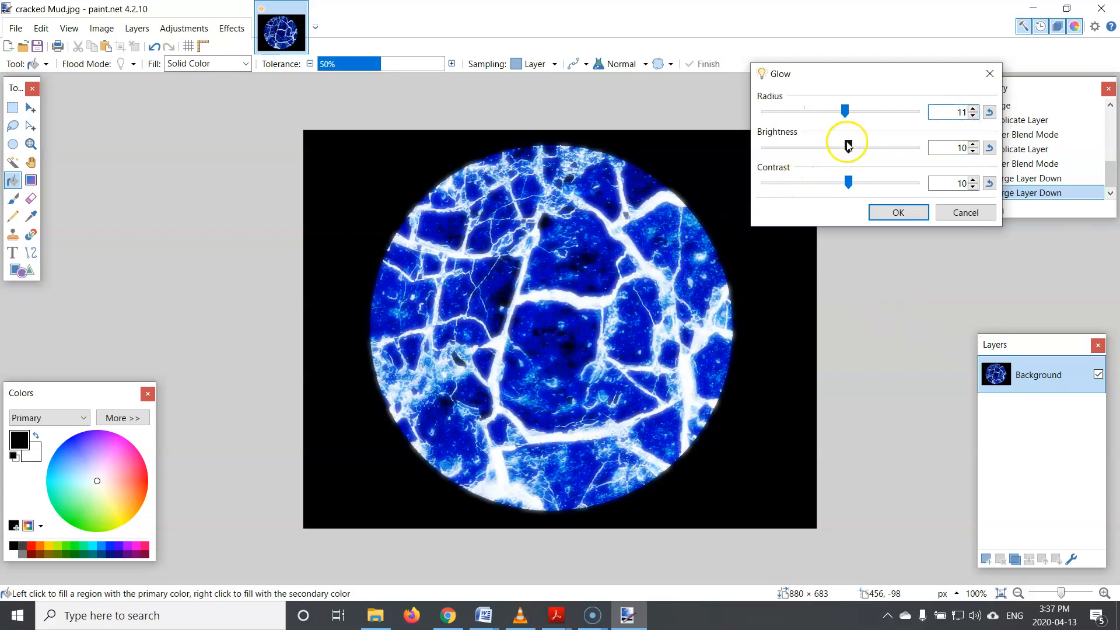
{"action": "left_click_drag", "start_coordinate": [849, 146], "coordinate": [877, 151]}
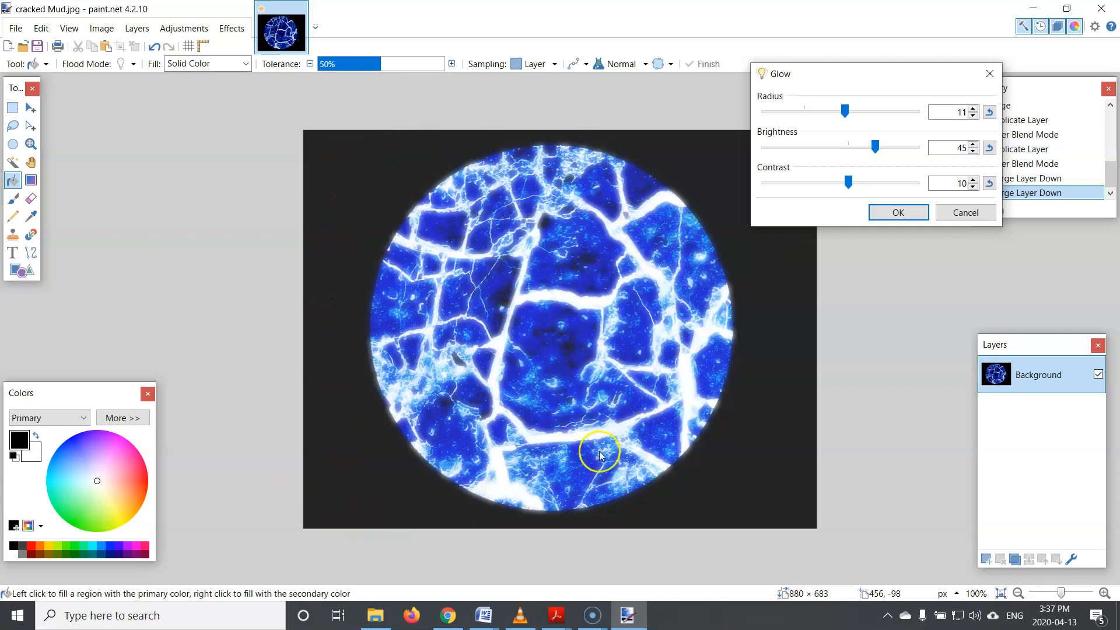
{"action": "left_click_drag", "start_coordinate": [846, 182], "coordinate": [881, 187]}
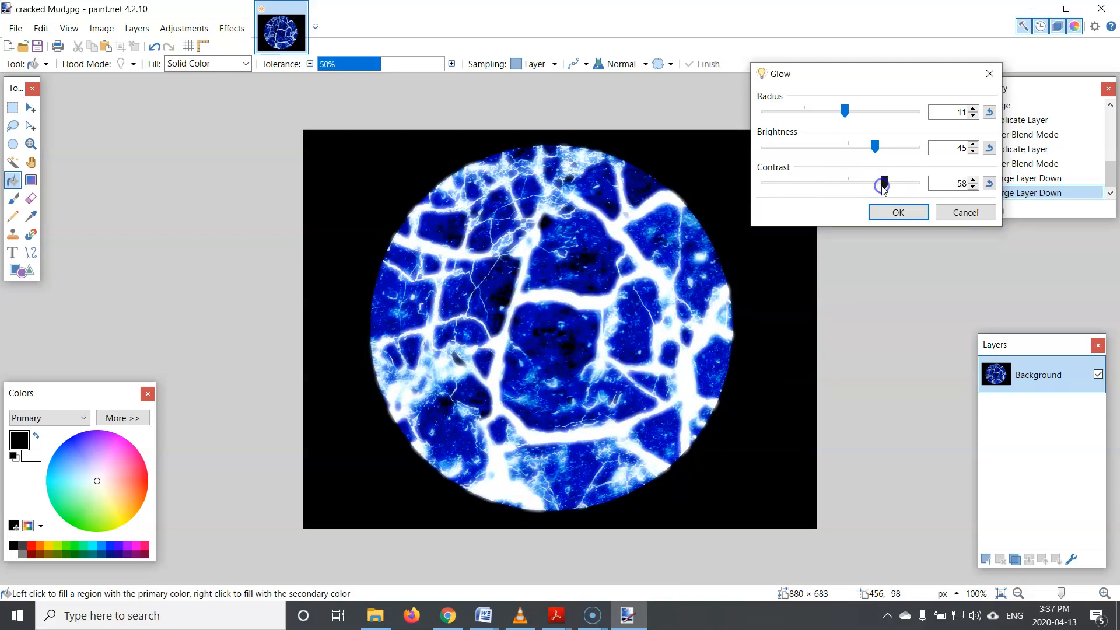
{"action": "left_click", "coordinate": [897, 212]}
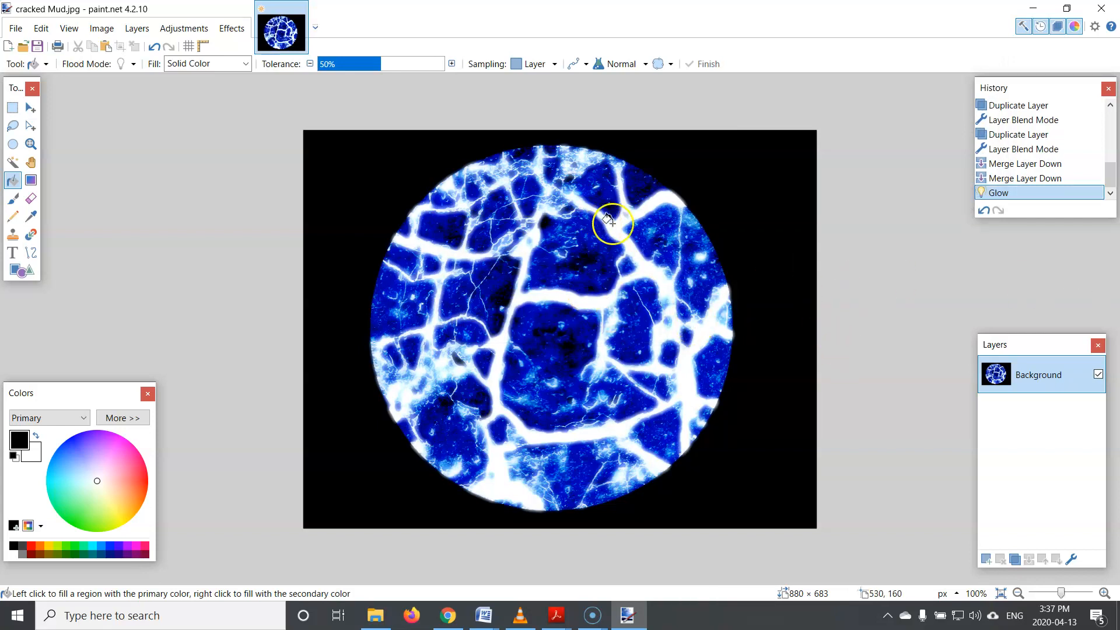
Duplicate the Background layer and apply a Zoom Blur of 37 centered at 0.00, 0.00 to the upper copy
{"action": "left_click", "coordinate": [1015, 558]}
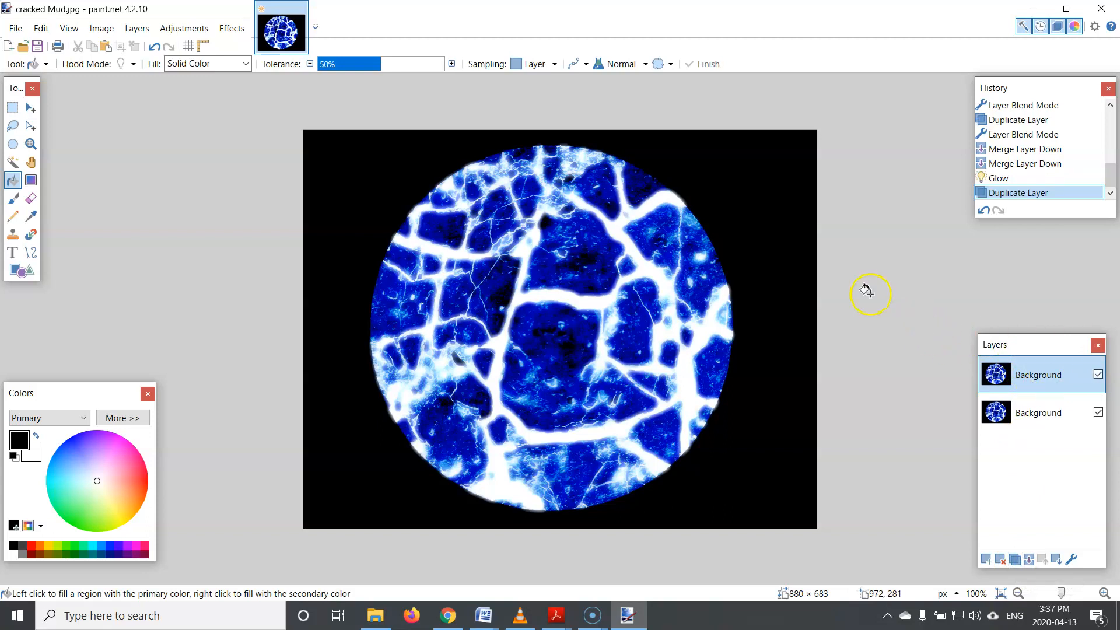
{"action": "left_click", "coordinate": [229, 29]}
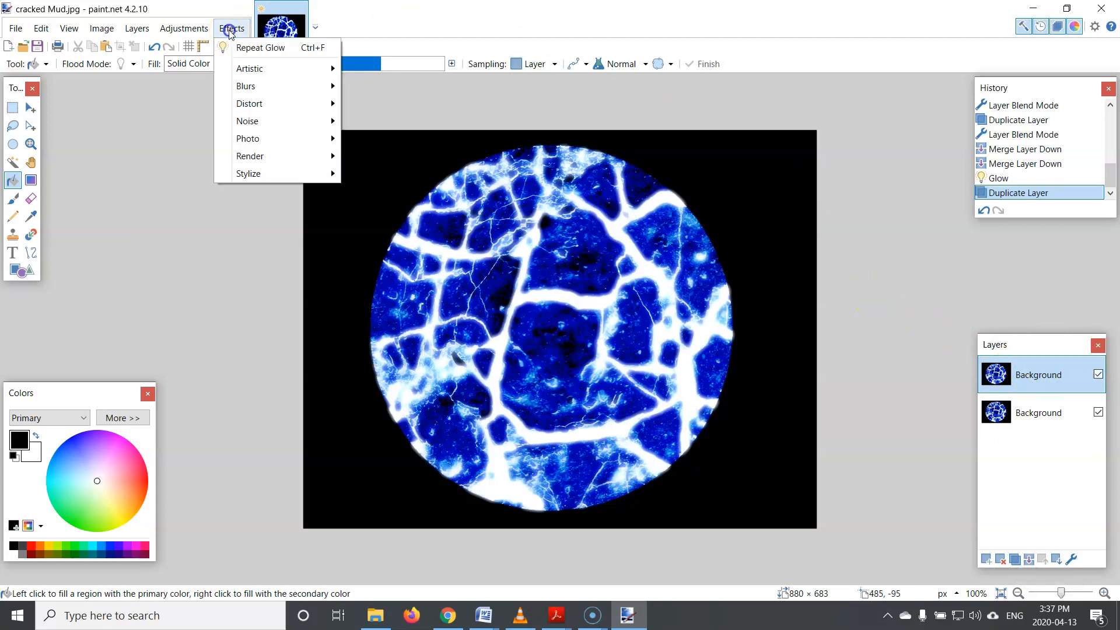
{"action": "mouse_move", "coordinate": [256, 85]}
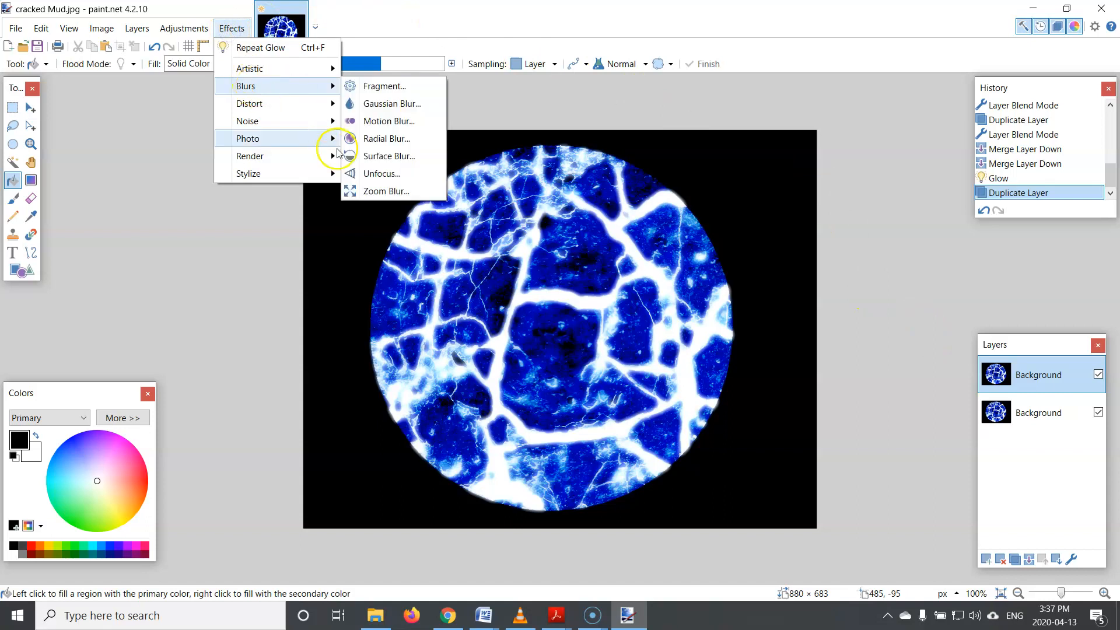
{"action": "left_click", "coordinate": [367, 191]}
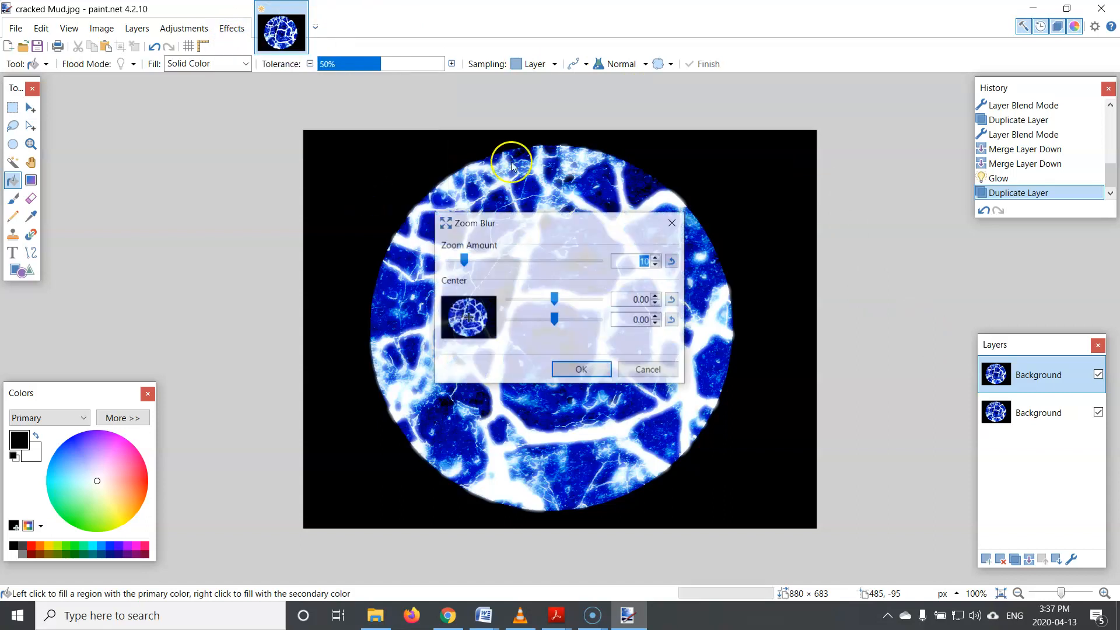
{"action": "left_click_drag", "start_coordinate": [598, 220], "coordinate": [884, 56]}
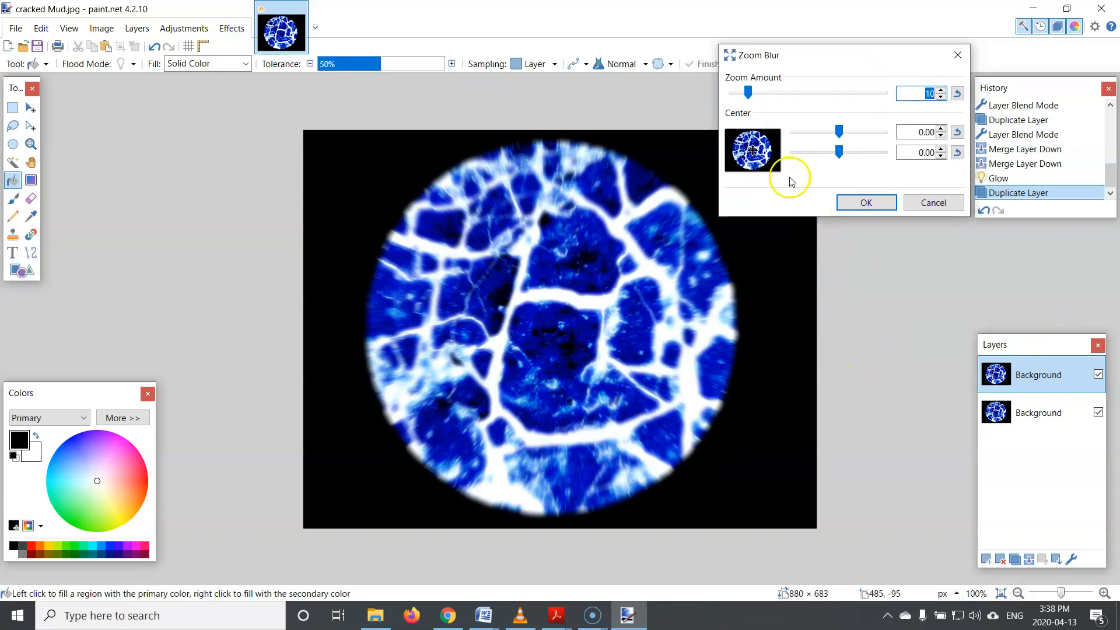
{"action": "left_click", "coordinate": [747, 94]}
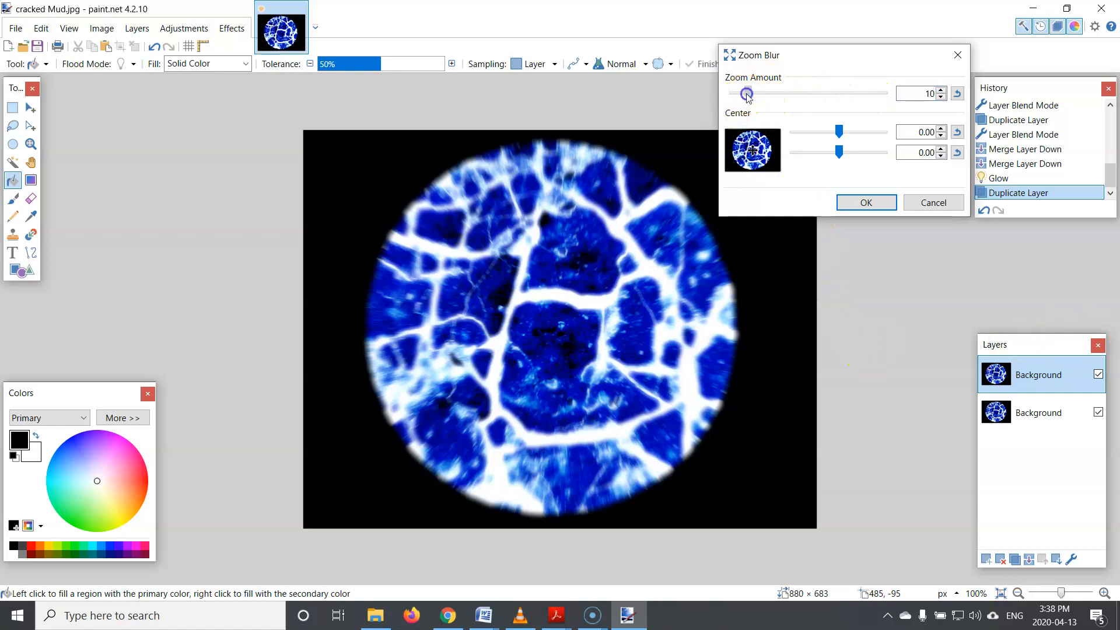
{"action": "left_click_drag", "start_coordinate": [747, 94], "coordinate": [799, 95]}
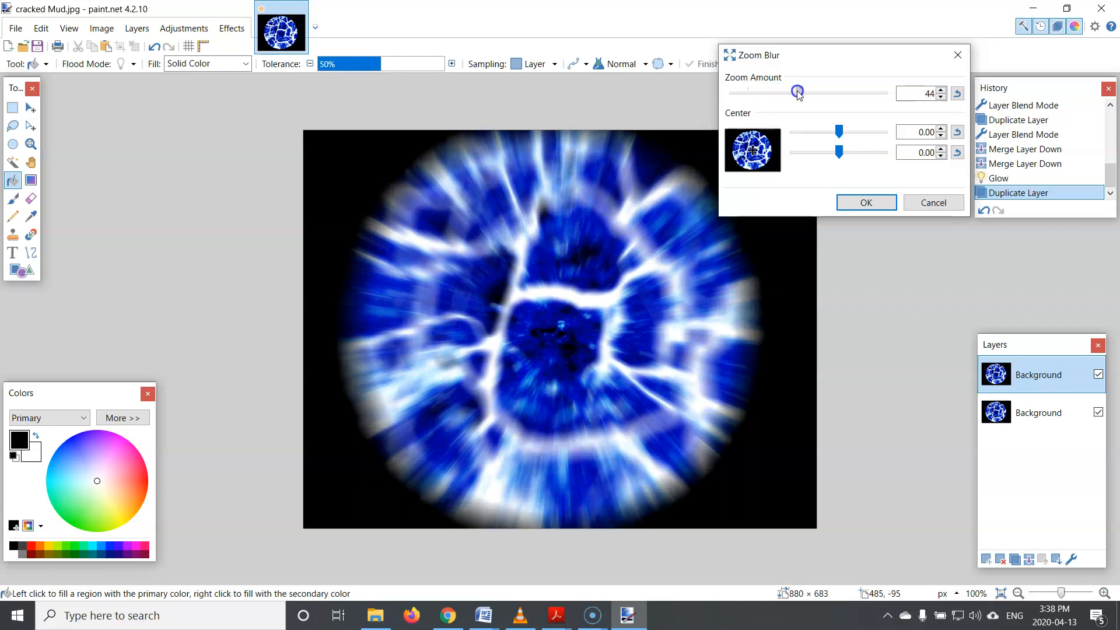
{"action": "left_click_drag", "start_coordinate": [799, 95], "coordinate": [780, 97]}
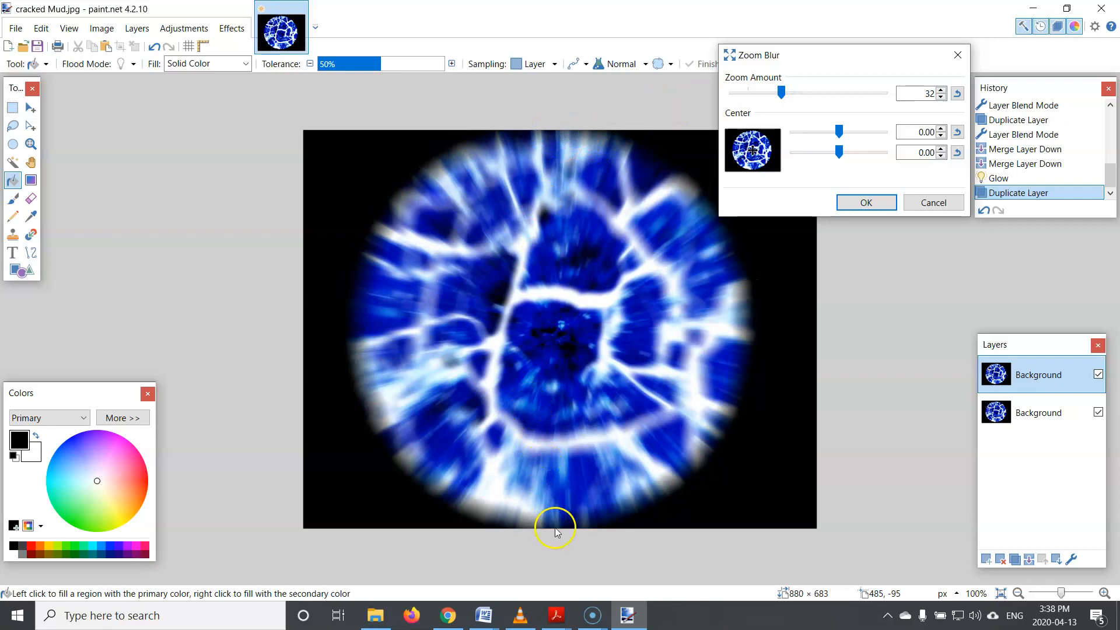
{"action": "left_click_drag", "start_coordinate": [784, 95], "coordinate": [793, 95]}
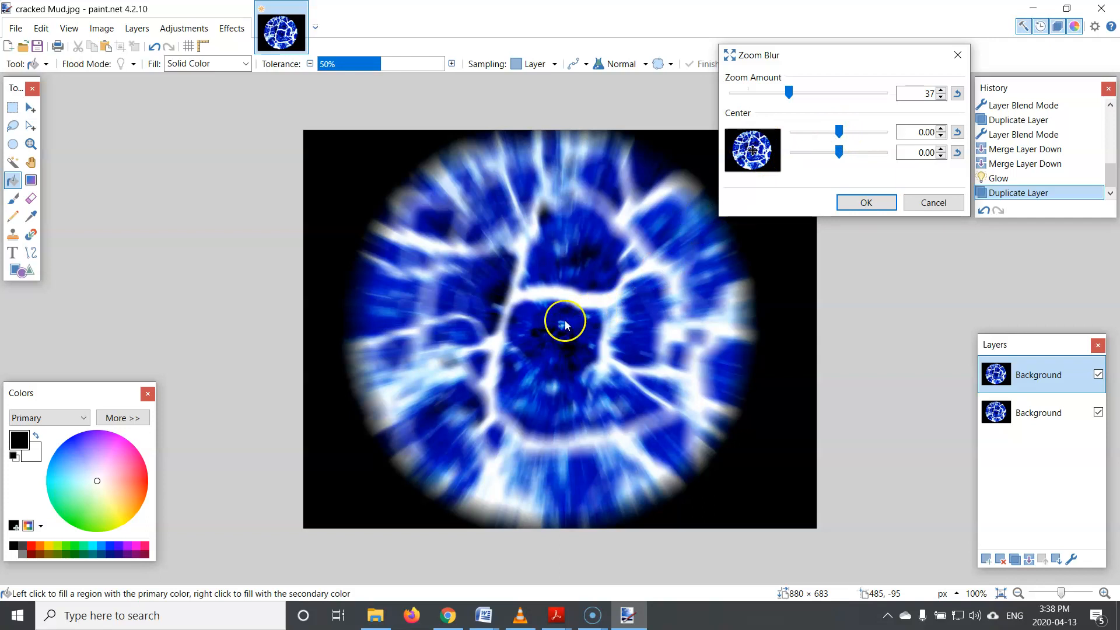
{"action": "left_click", "coordinate": [866, 203]}
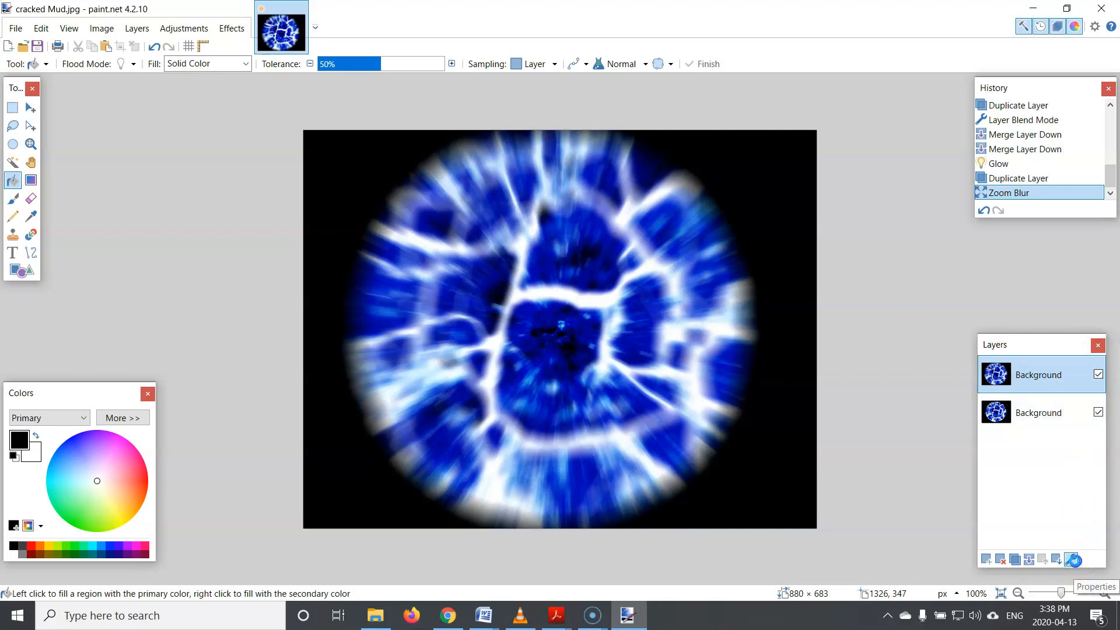
Set the zoom-blurred top layer's blend mode to Lighten at 255 opacity
{"action": "left_click", "coordinate": [1074, 559]}
{"action": "left_click_drag", "start_coordinate": [528, 219], "coordinate": [857, 138]}
{"action": "left_click", "coordinate": [837, 227]}
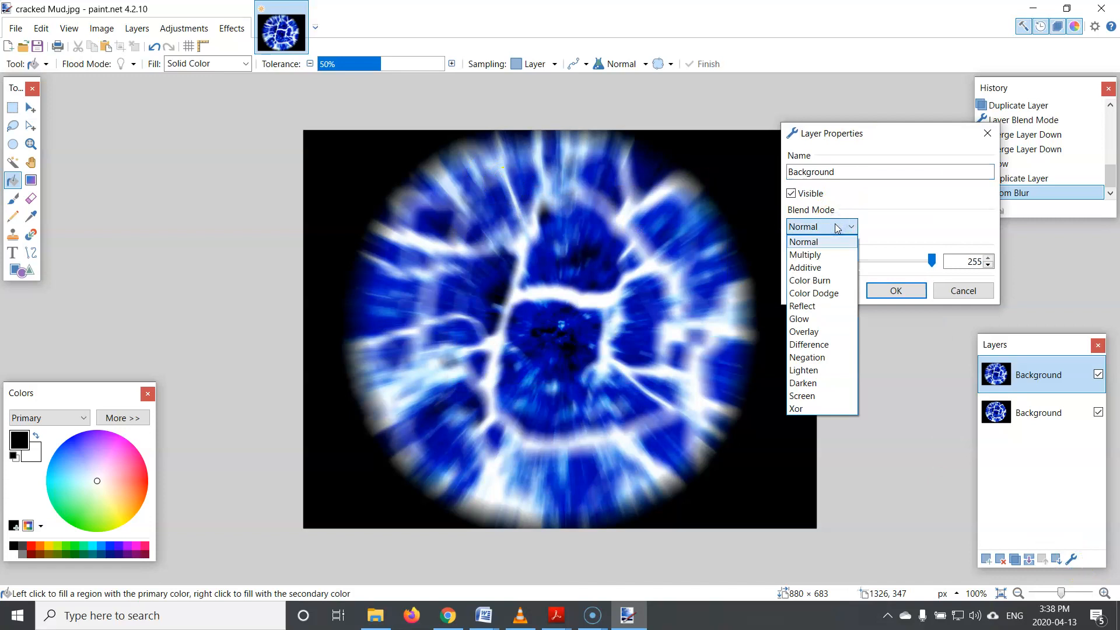
{"action": "left_click", "coordinate": [818, 371]}
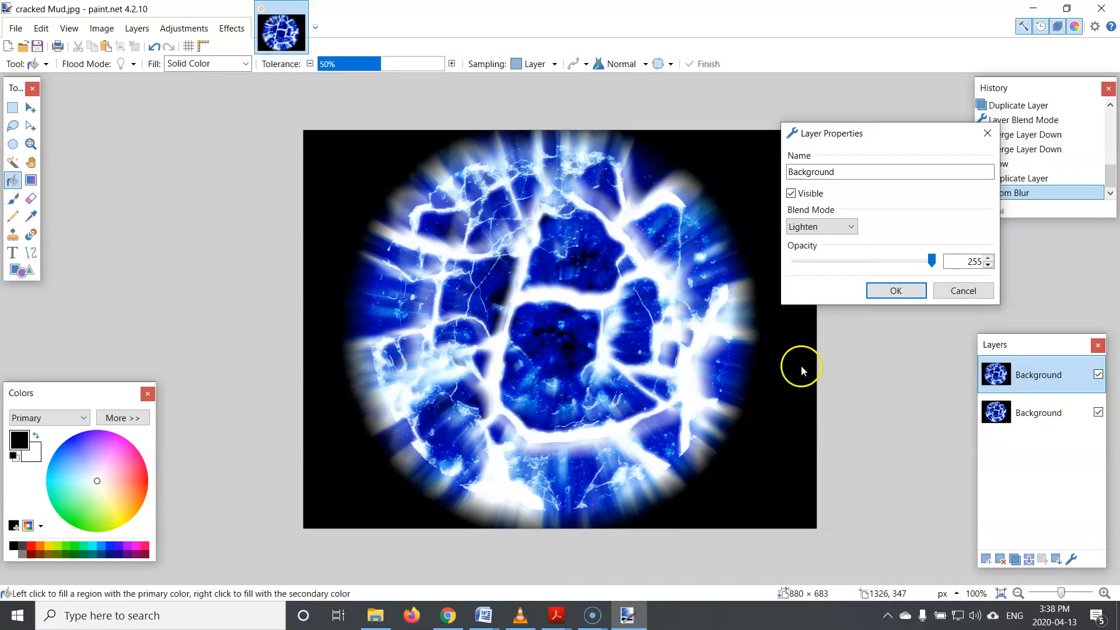
{"action": "left_click", "coordinate": [894, 291]}
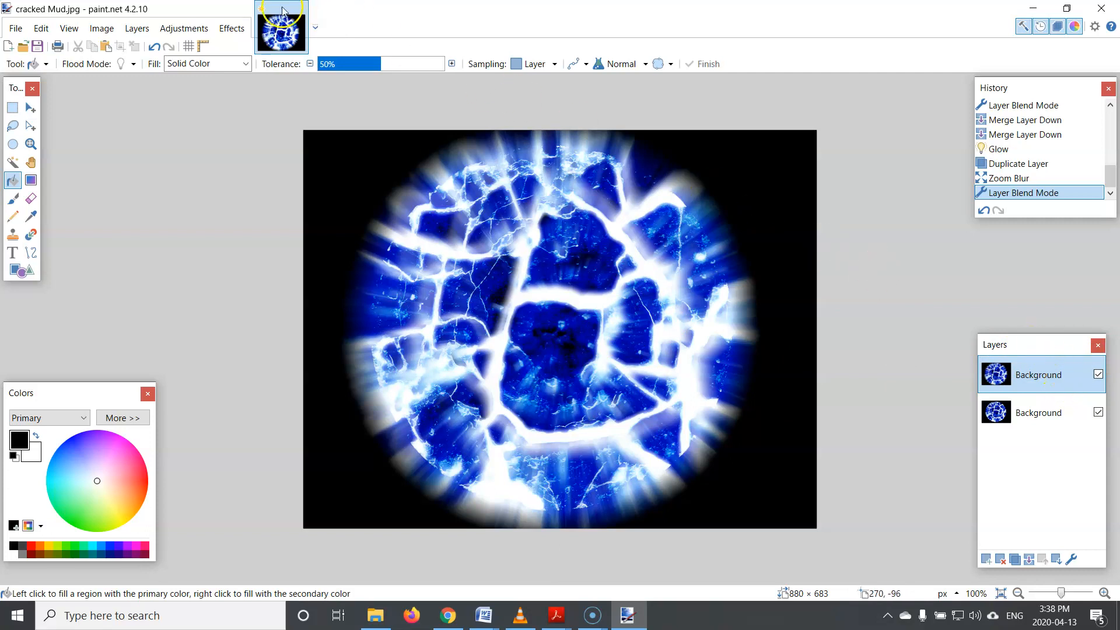
Remove all color from the top layer by setting its saturation to 0 with Hue / Saturation
{"action": "left_click", "coordinate": [189, 31]}
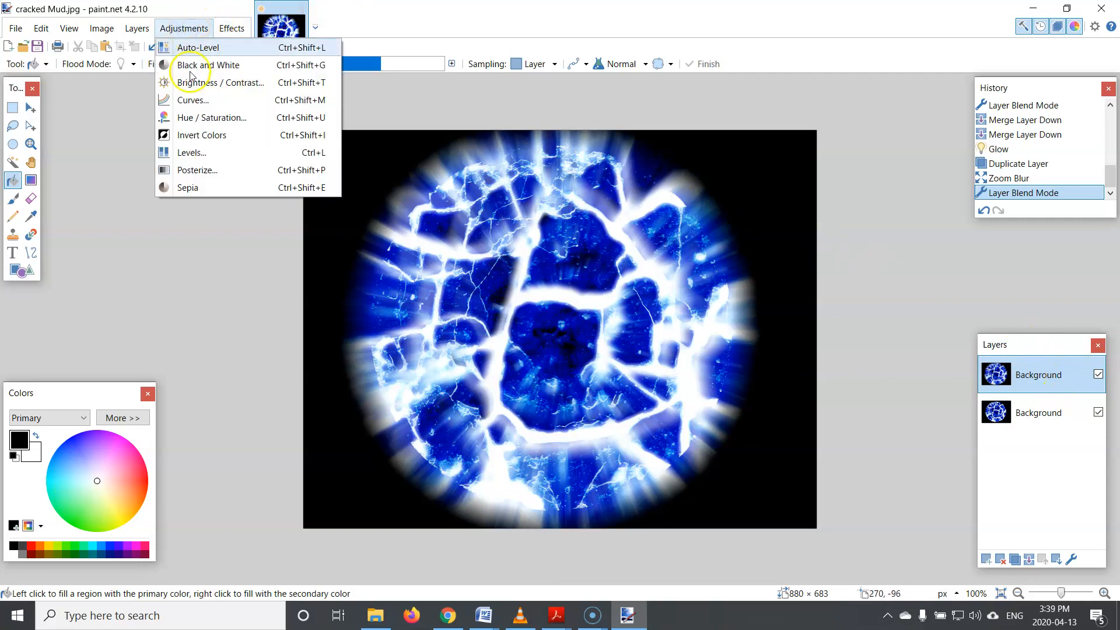
{"action": "left_click", "coordinate": [202, 119]}
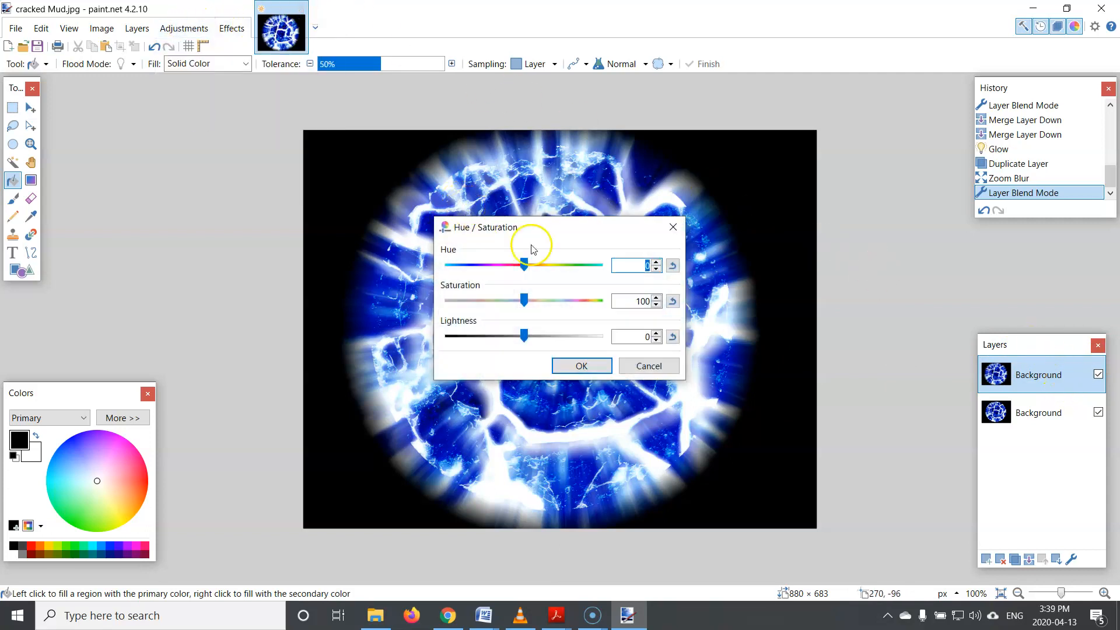
{"action": "left_click_drag", "start_coordinate": [589, 217], "coordinate": [902, 37]}
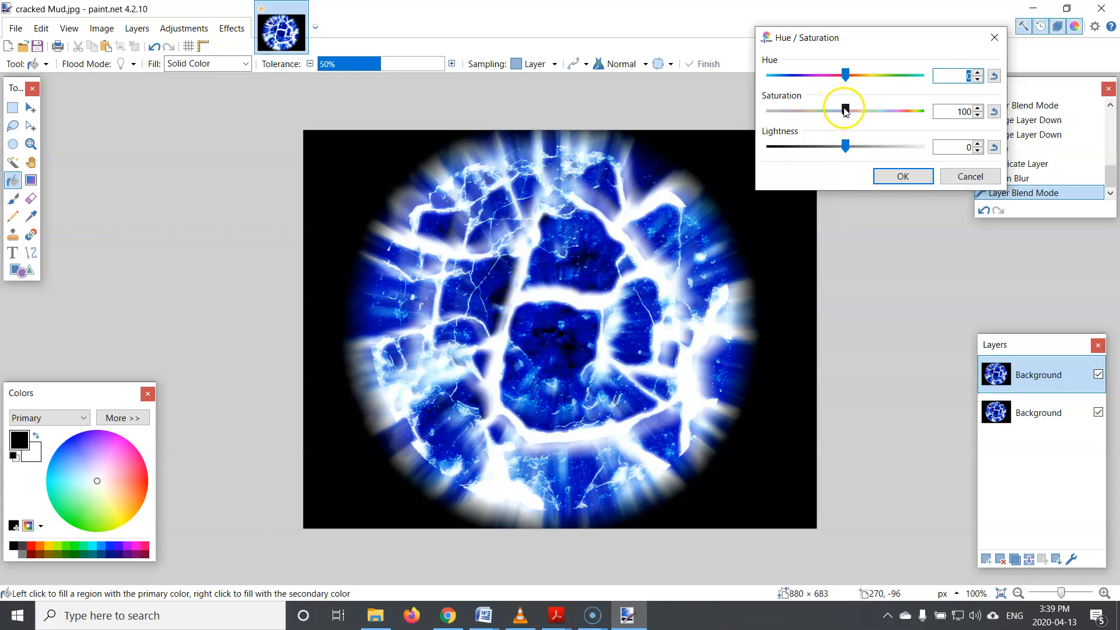
{"action": "left_click_drag", "start_coordinate": [845, 110], "coordinate": [674, 107]}
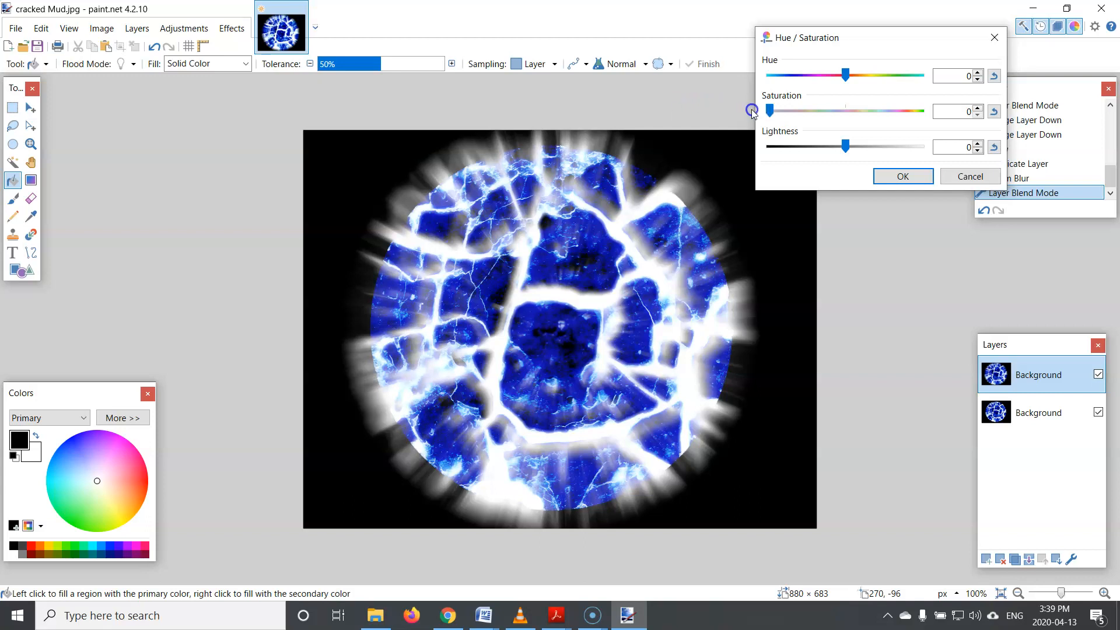
{"action": "left_click", "coordinate": [904, 176]}
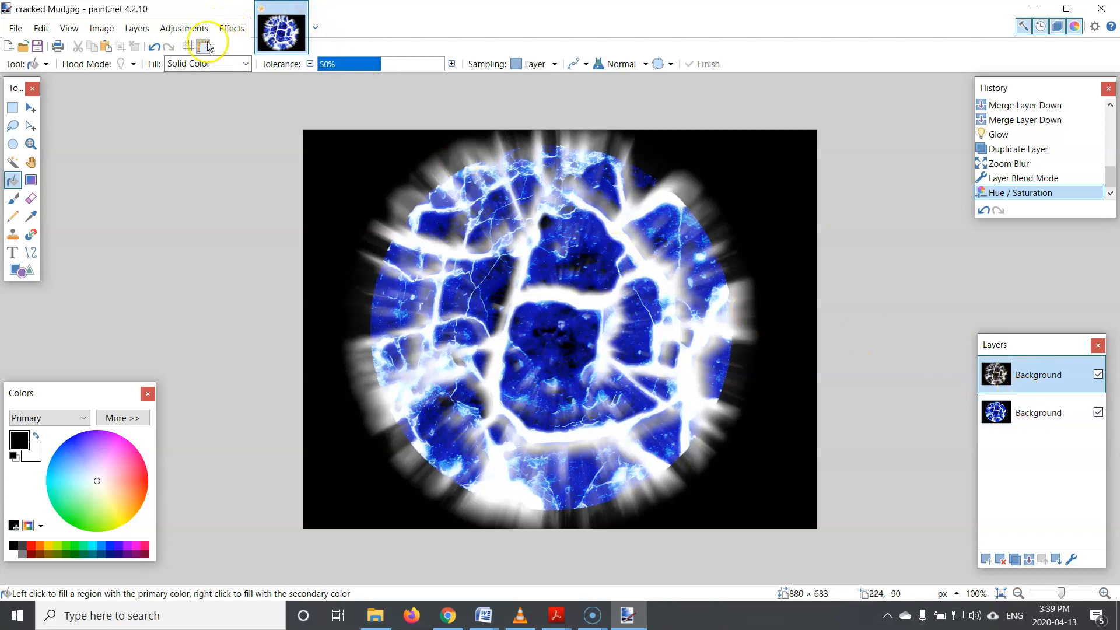
Start a Curves adjustment on the top layer with the RGB transfer map, leaving only the red channel active
{"action": "left_click", "coordinate": [194, 30]}
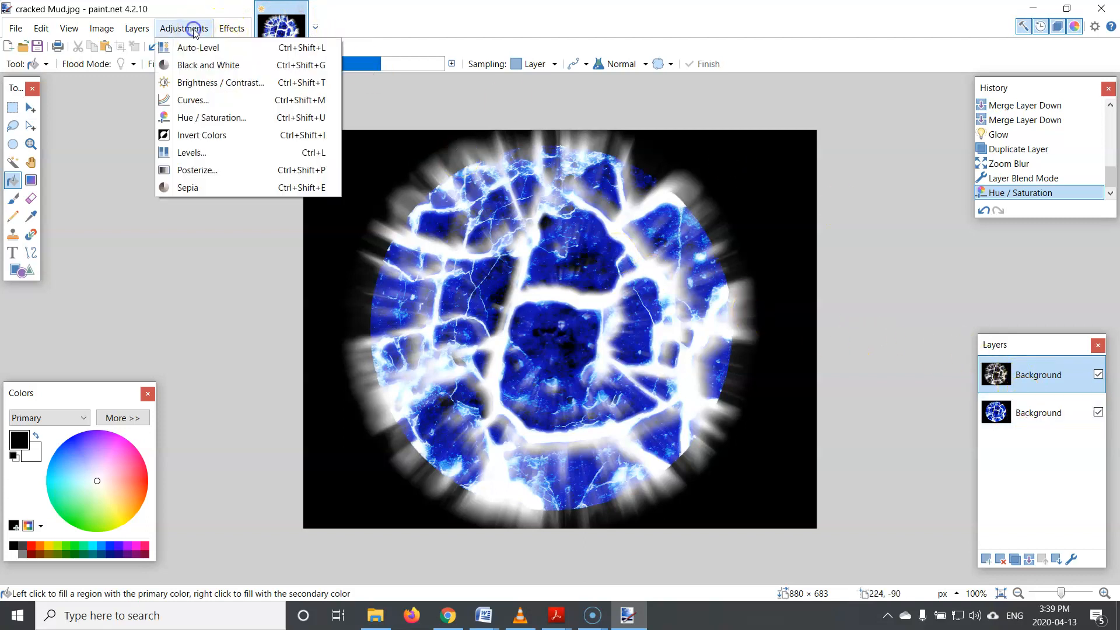
{"action": "left_click", "coordinate": [193, 101]}
{"action": "left_click_drag", "start_coordinate": [577, 164], "coordinate": [947, 9]}
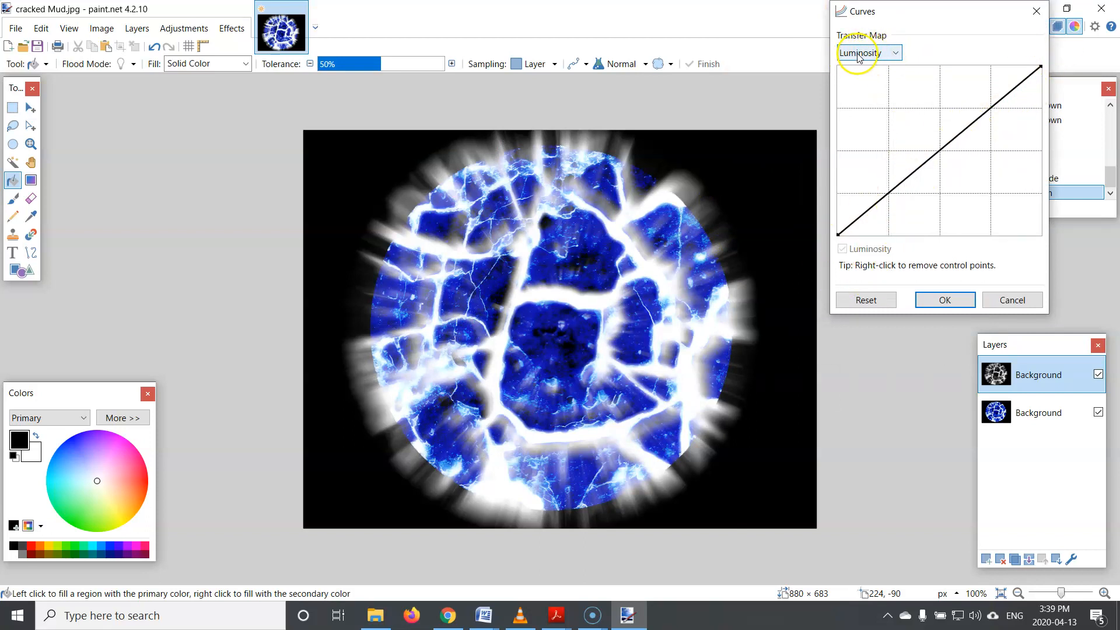
{"action": "left_click", "coordinate": [894, 53]}
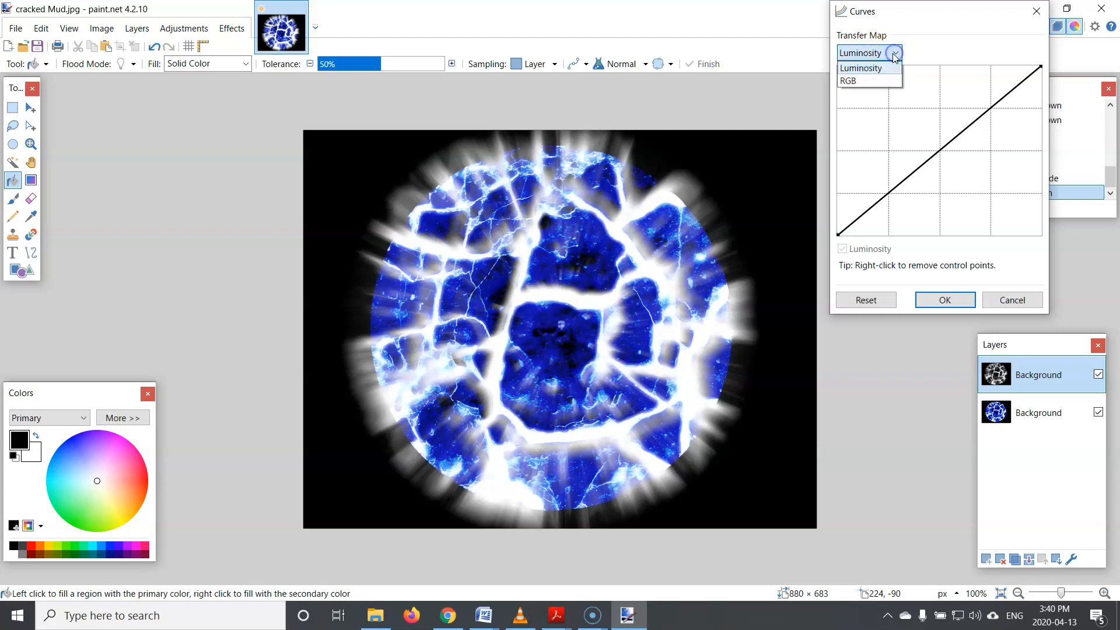
{"action": "left_click", "coordinate": [872, 81]}
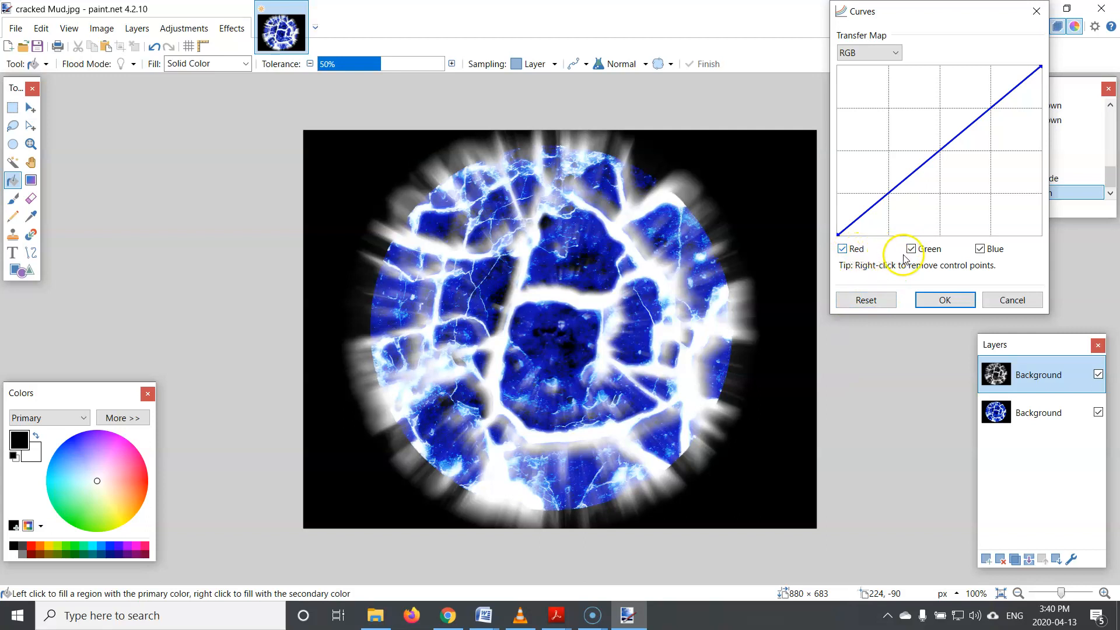
{"action": "left_click", "coordinate": [979, 249]}
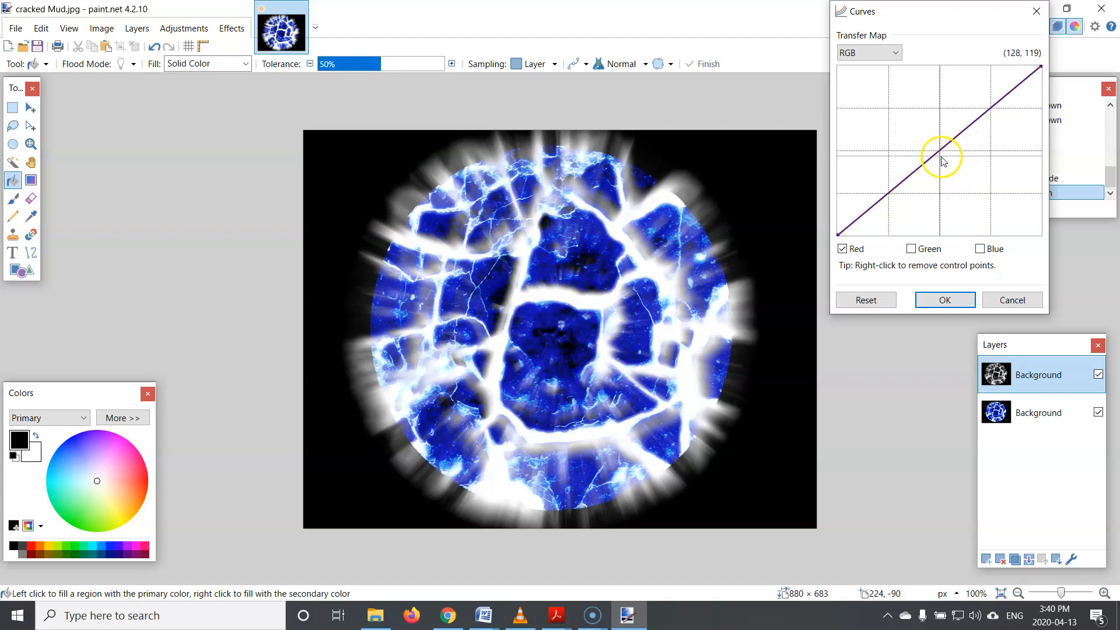
{"action": "left_click_drag", "start_coordinate": [937, 153], "coordinate": [919, 130]}
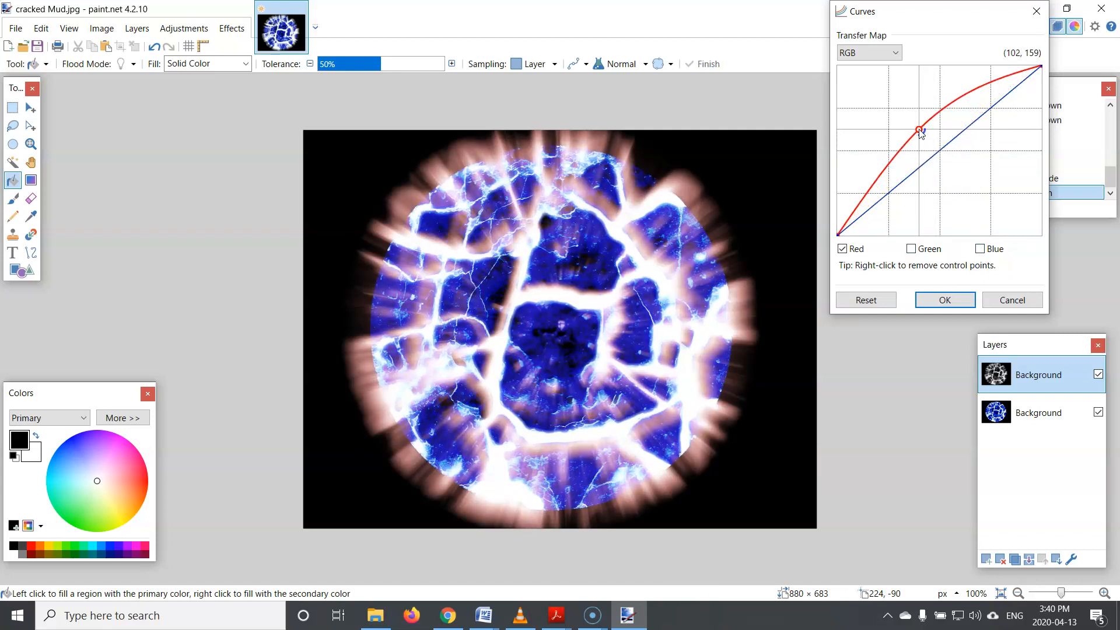
{"action": "left_click_drag", "start_coordinate": [985, 86], "coordinate": [993, 62]}
{"action": "mouse_move", "coordinate": [880, 180]}
{"action": "left_mouse_down"}
{"action": "mouse_move", "coordinate": [870, 167]}
{"action": "mouse_move", "coordinate": [858, 183]}
{"action": "left_mouse_up"}
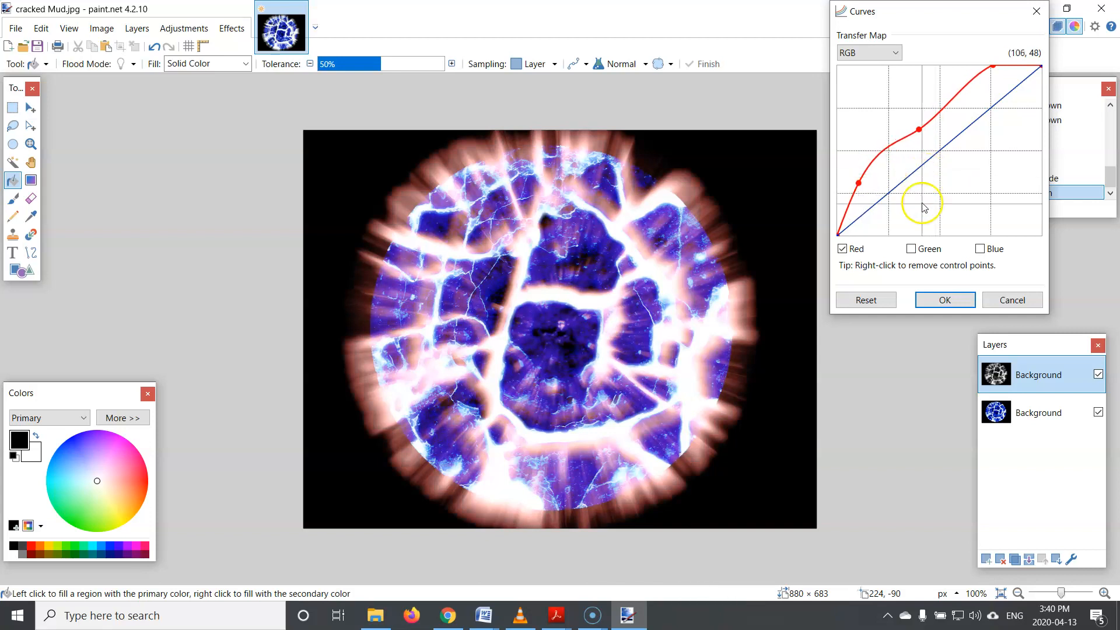
{"action": "left_click", "coordinate": [910, 249]}
{"action": "left_click_drag", "start_coordinate": [945, 165], "coordinate": [945, 142]}
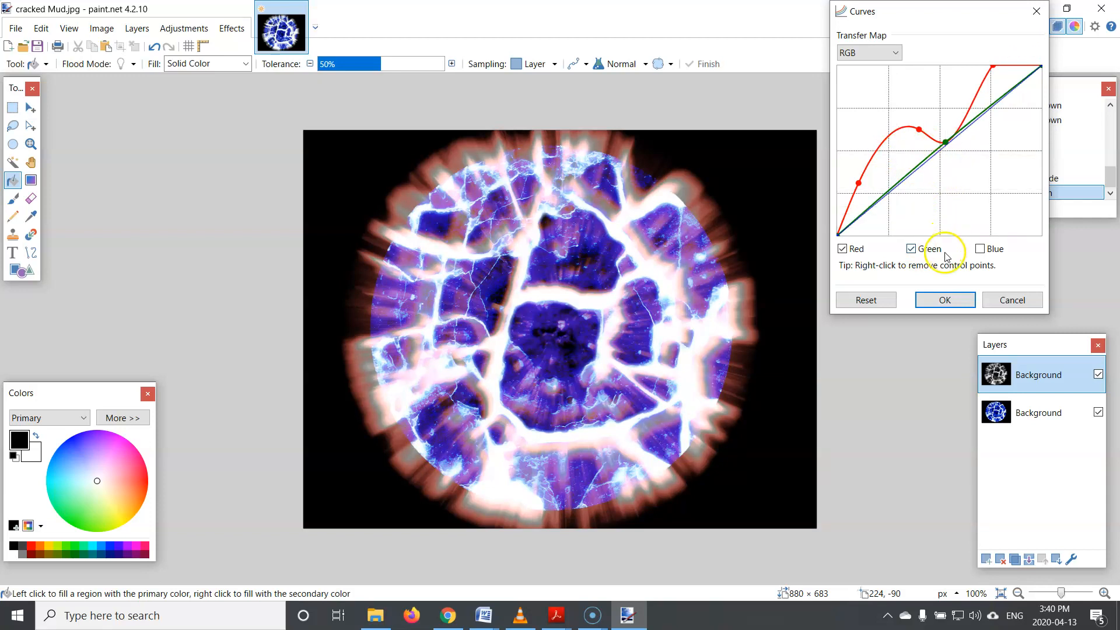
{"action": "left_click", "coordinate": [884, 299]}
Shape only the red curve with a control point at about (14, 40), leaving green and blue inactive, and apply the Curves adjustment
{"action": "left_click", "coordinate": [916, 247]}
{"action": "left_click", "coordinate": [981, 248]}
{"action": "left_click_drag", "start_coordinate": [926, 186], "coordinate": [922, 176]}
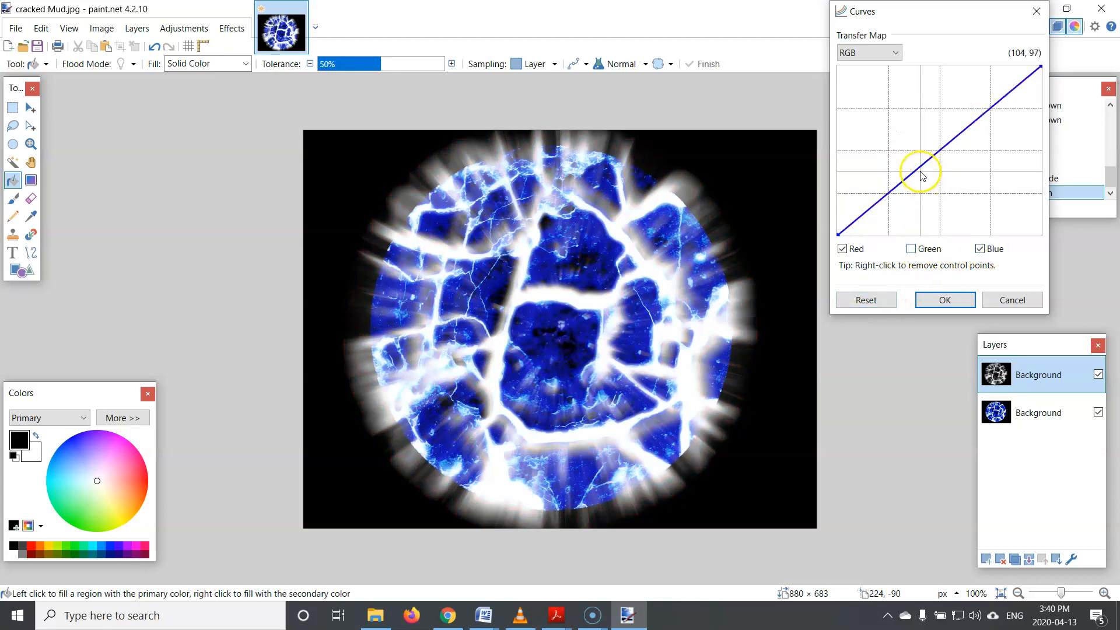
{"action": "left_click", "coordinate": [980, 248]}
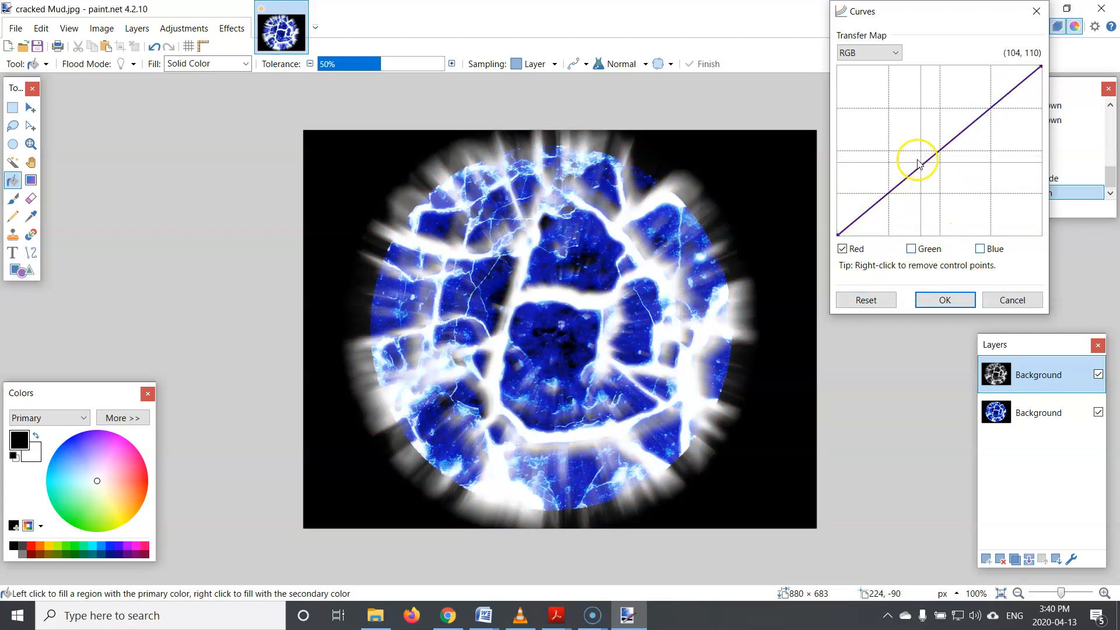
{"action": "left_click_drag", "start_coordinate": [928, 168], "coordinate": [849, 208]}
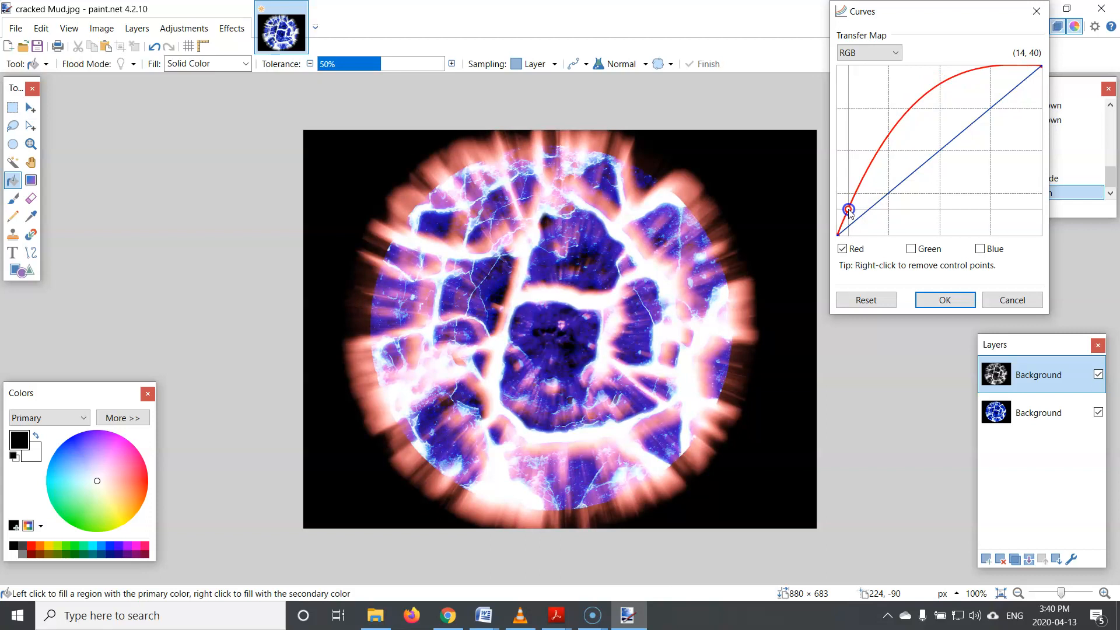
{"action": "left_click", "coordinate": [936, 300]}
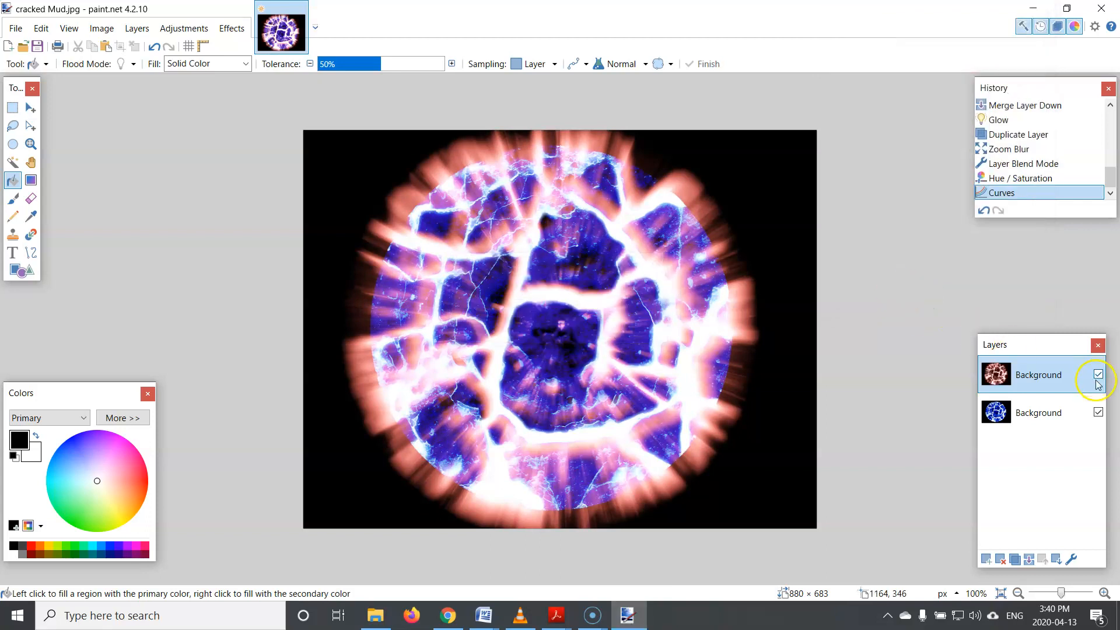
Merge the reddish glow layer down and save the JPEG at quality 100 with 4:2:2 chroma subsampling
{"action": "left_click", "coordinate": [1028, 560]}
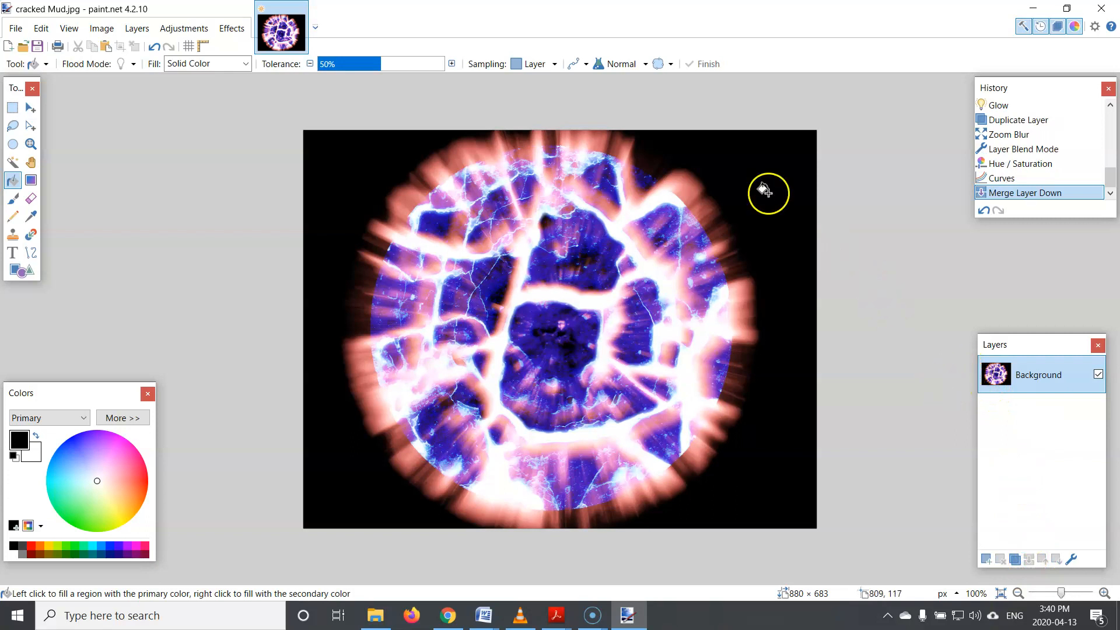
{"action": "left_click", "coordinate": [18, 31]}
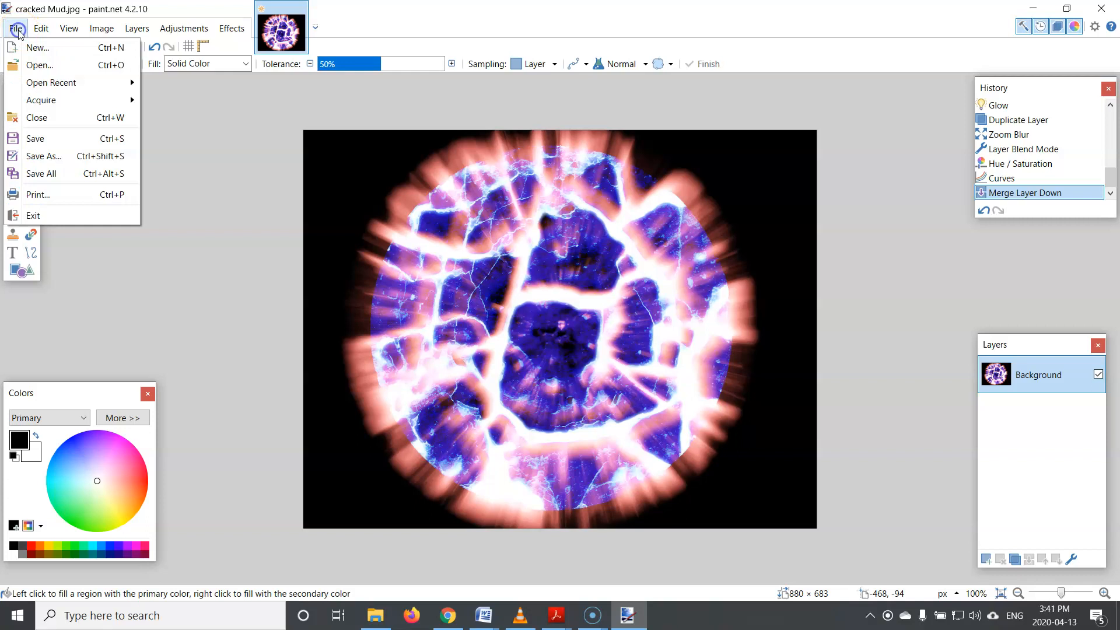
{"action": "left_click", "coordinate": [38, 140]}
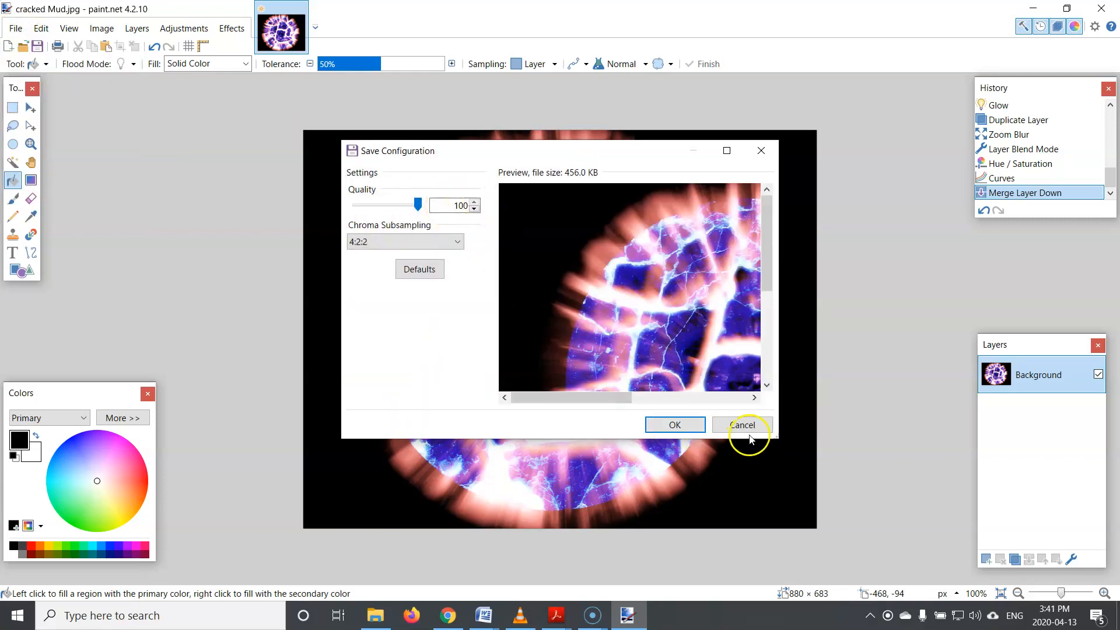
{"action": "left_click", "coordinate": [674, 424]}
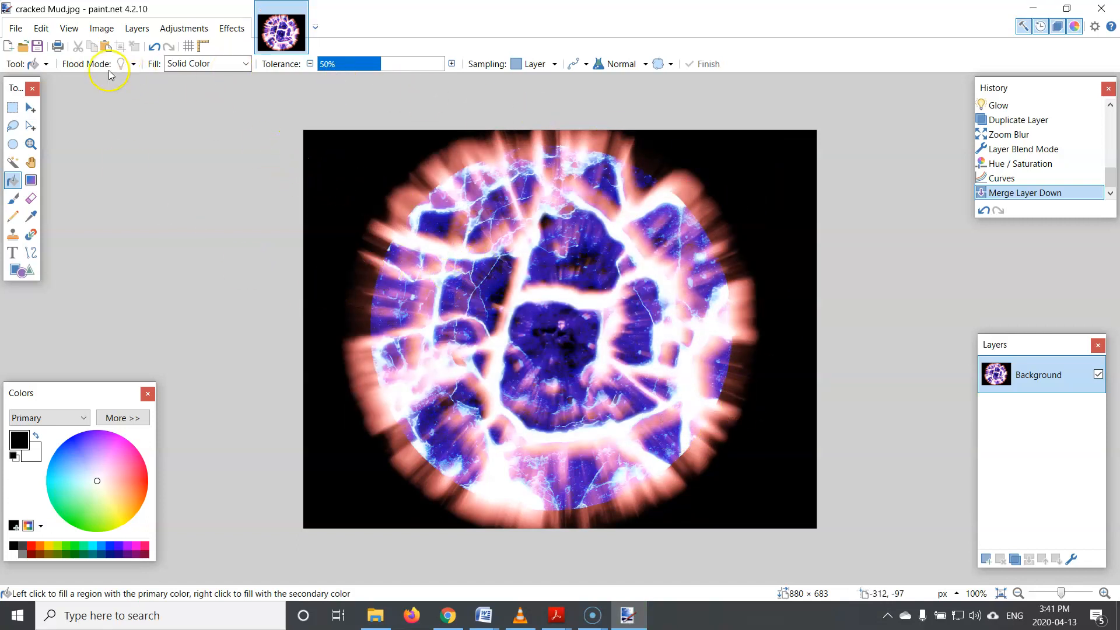
Begin saving a copy of cracked Mud under a different file format, choosing paint.net (*.pdn) and reopening the format choices
{"action": "left_click", "coordinate": [16, 28]}
{"action": "left_click", "coordinate": [47, 156]}
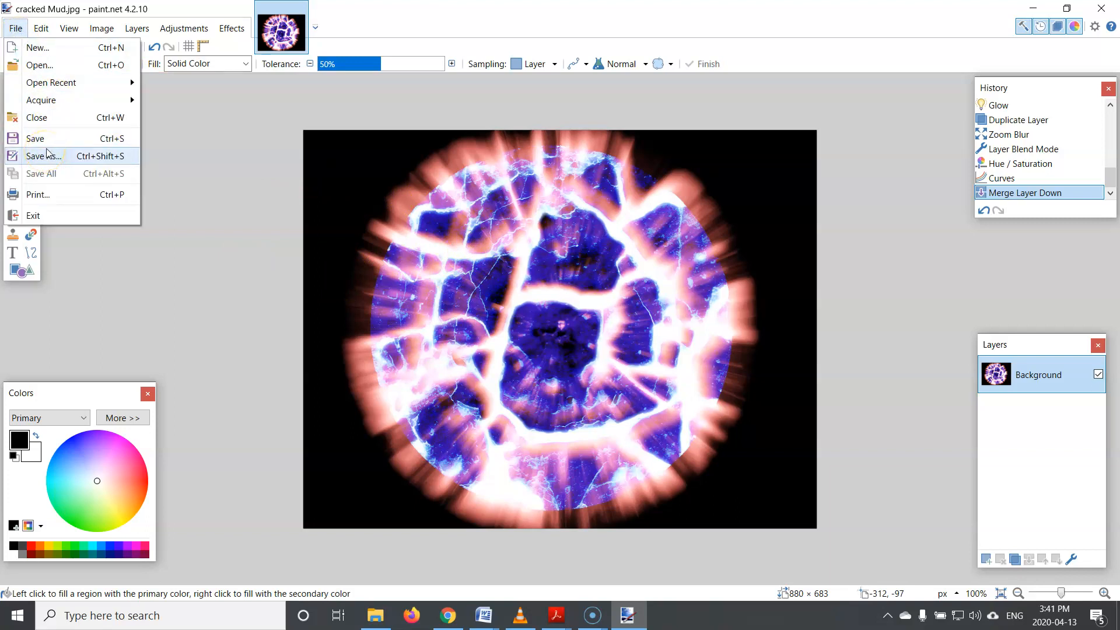
{"action": "left_click", "coordinate": [29, 142]}
{"action": "left_click", "coordinate": [29, 157]}
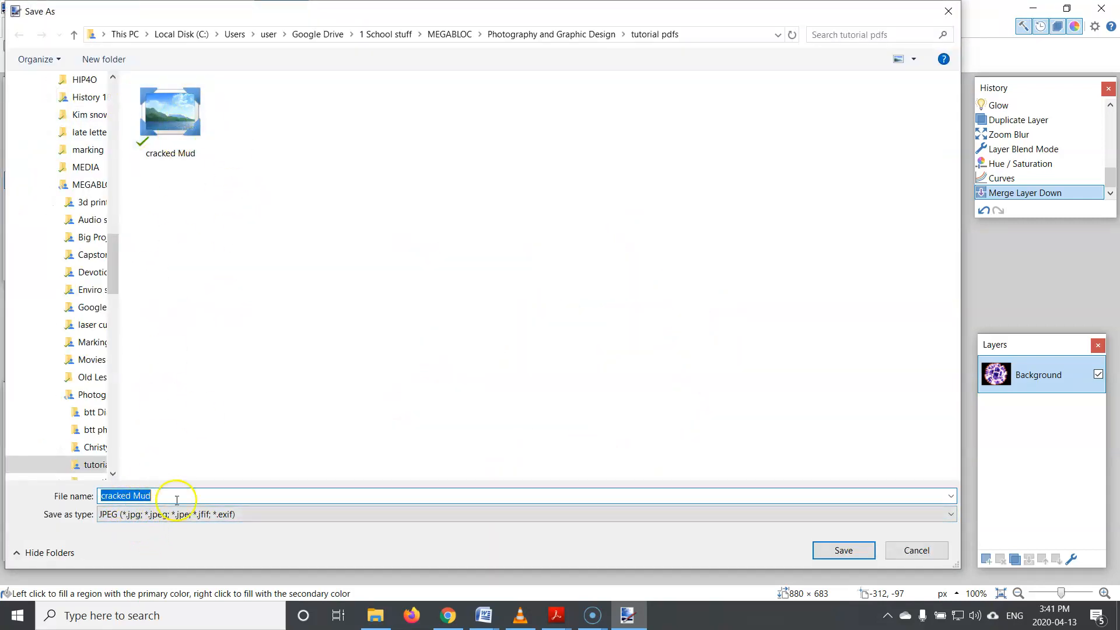
{"action": "left_click", "coordinate": [147, 516]}
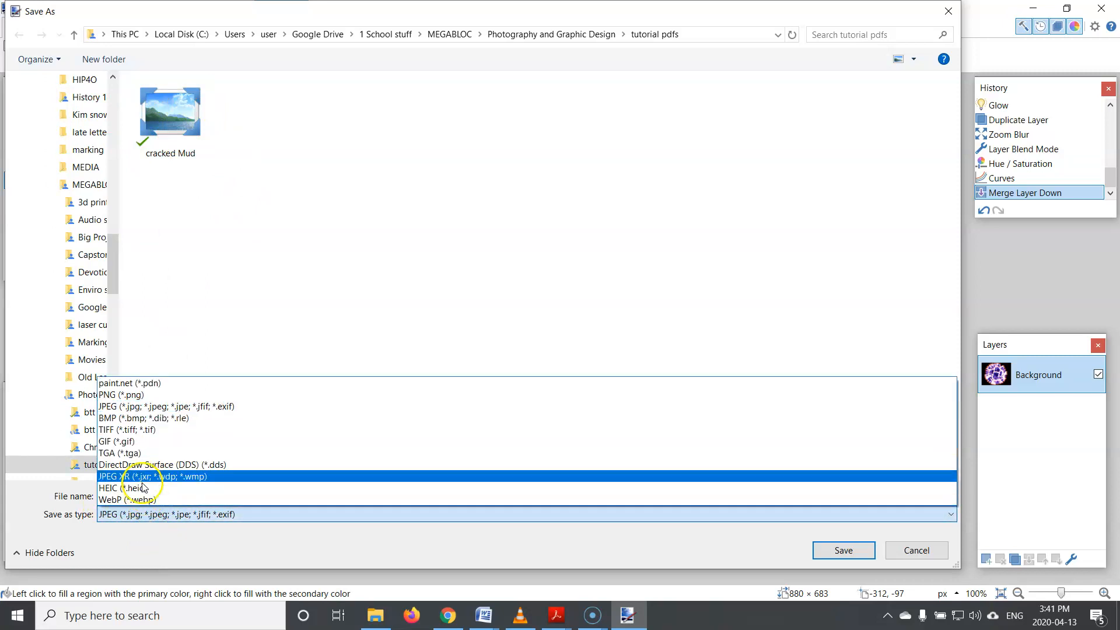
{"action": "left_click", "coordinate": [165, 385]}
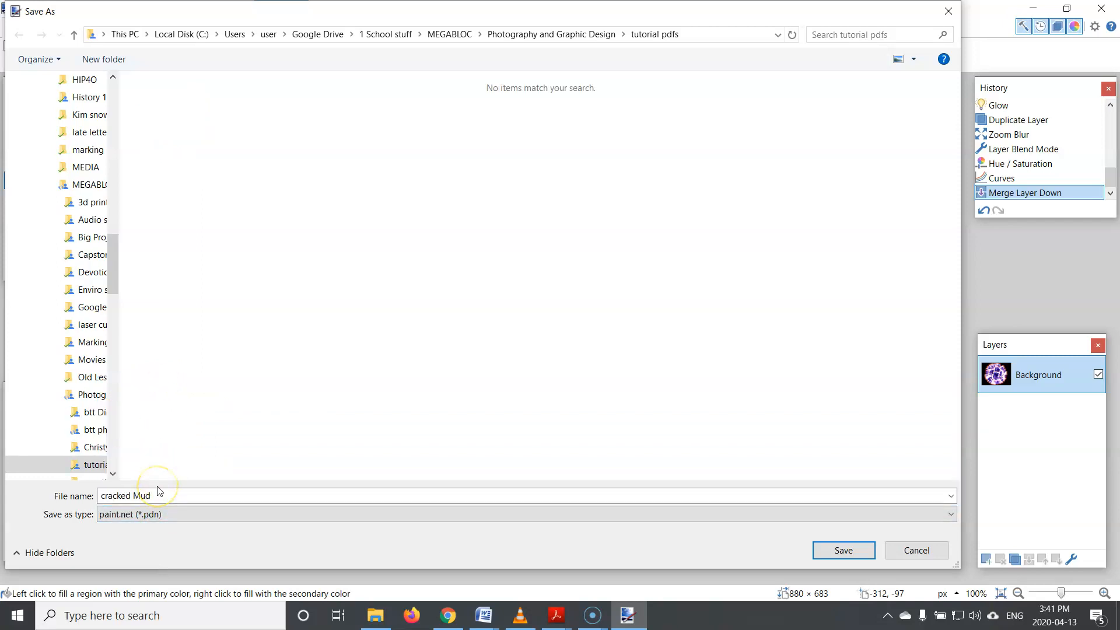
{"action": "left_click", "coordinate": [168, 515]}
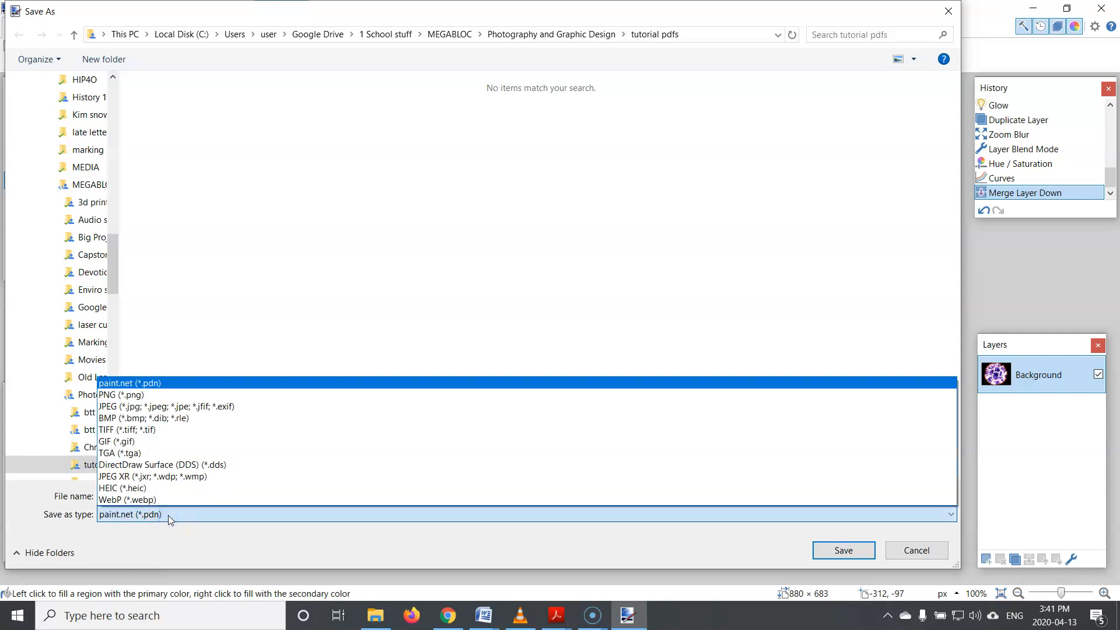